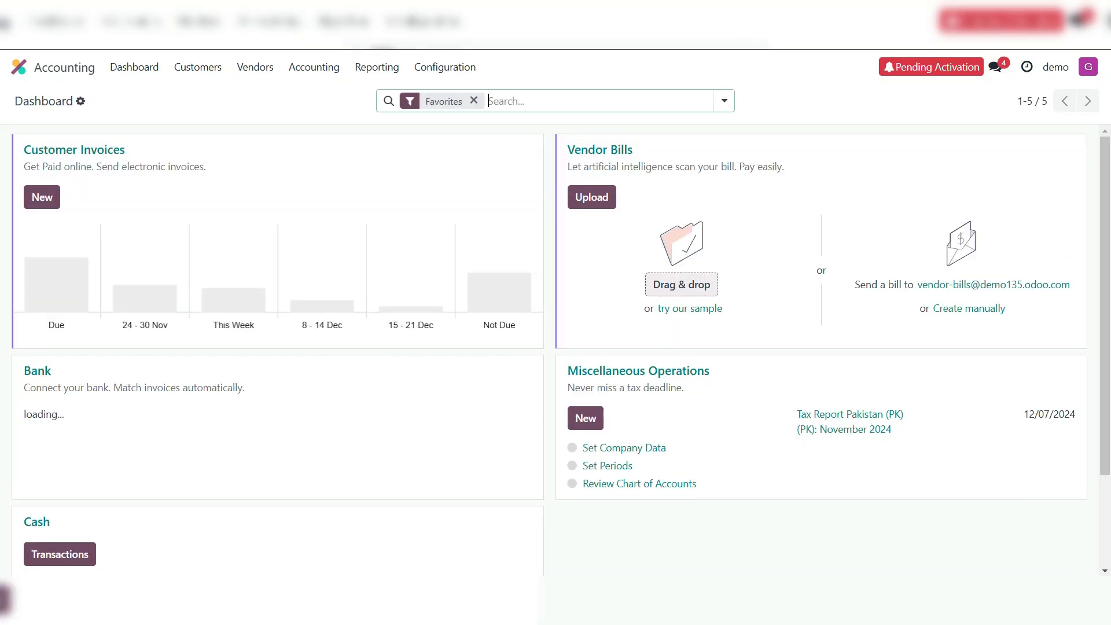
Step: Open the list of accounting journals from the configuration options
click(445, 67)
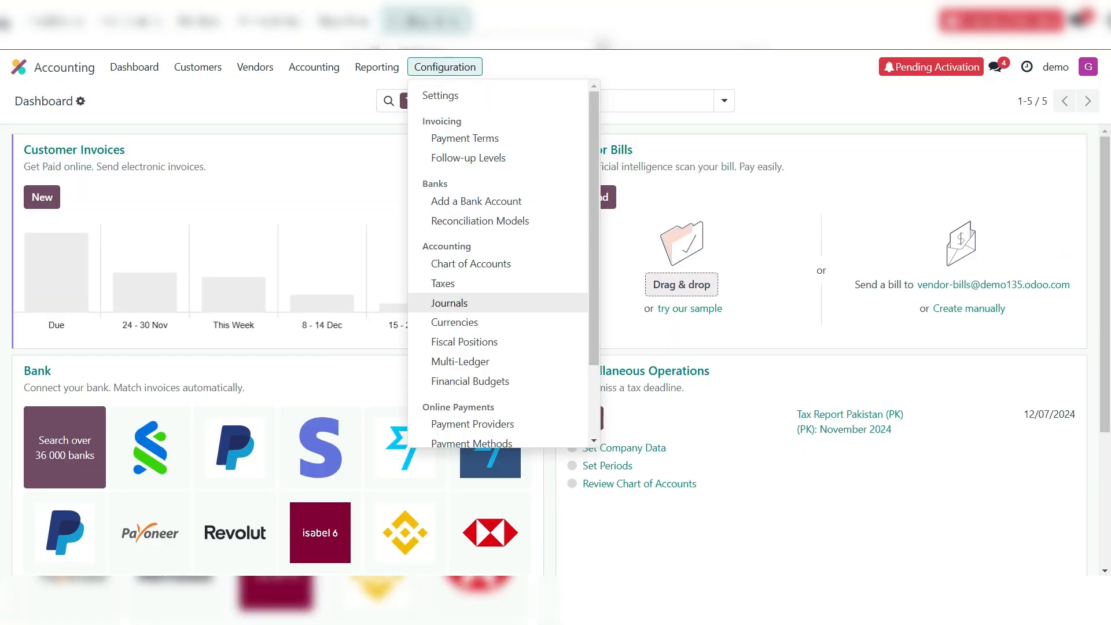
click(455, 303)
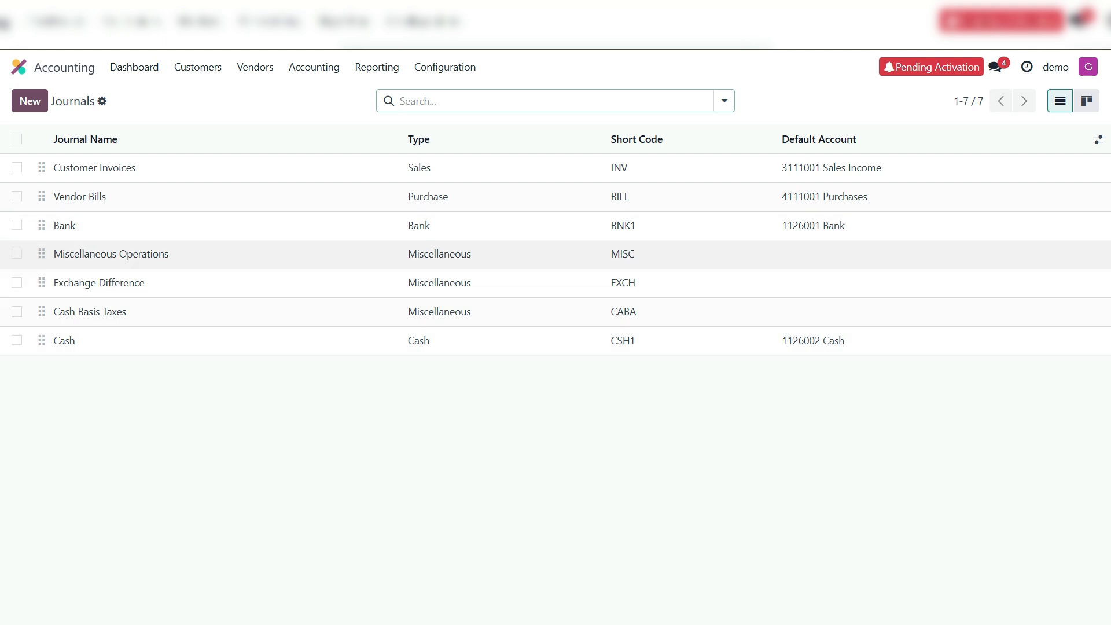
click(256, 67)
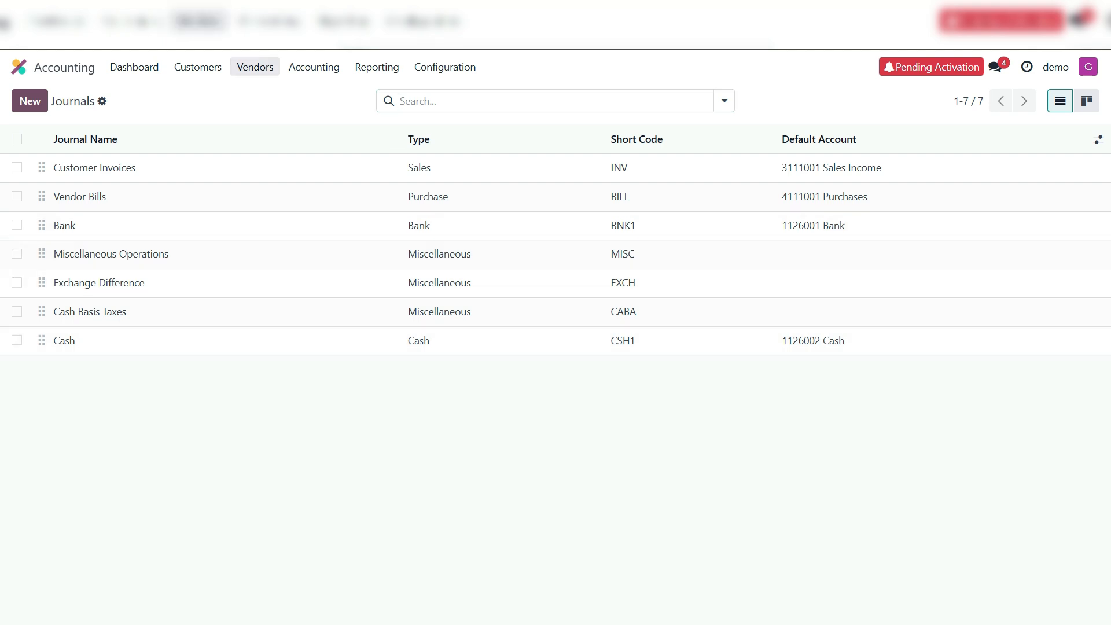
click(254, 95)
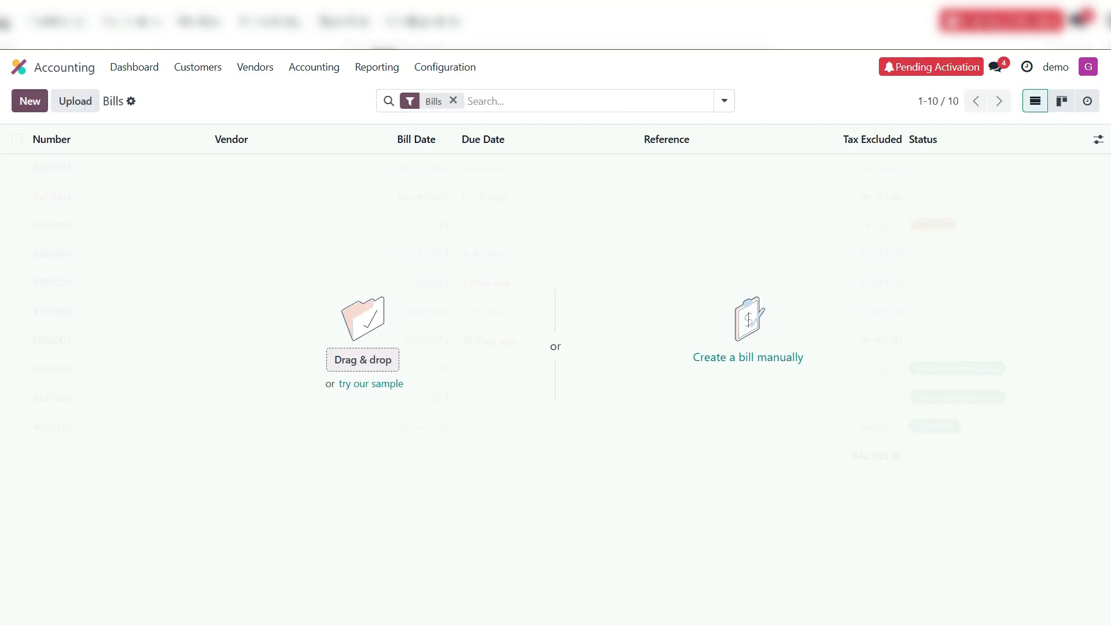
click(30, 101)
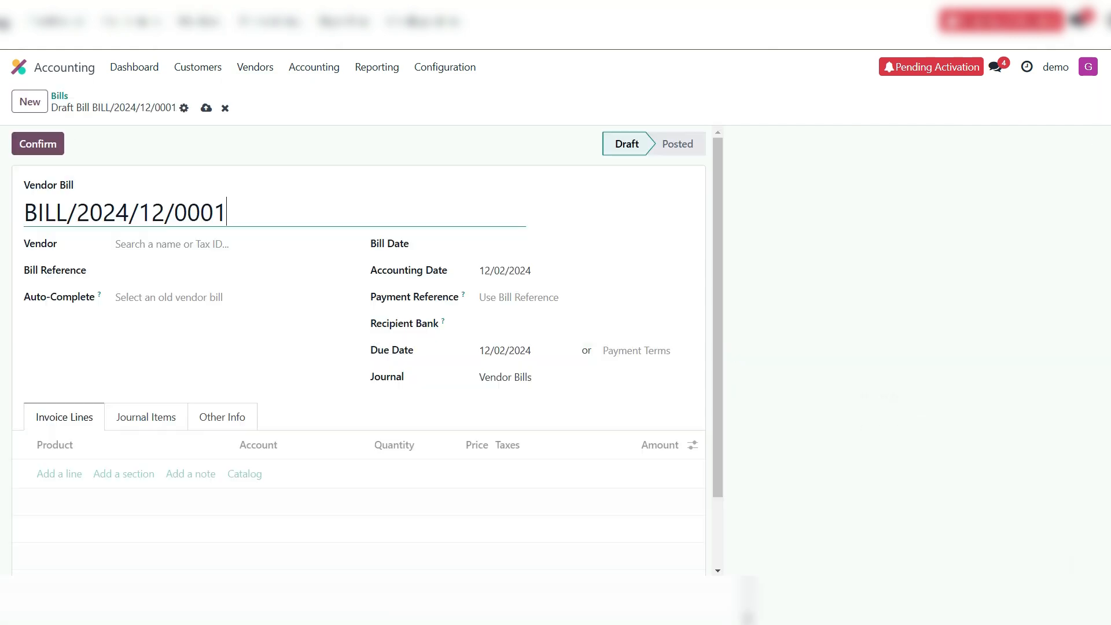
click(172, 244)
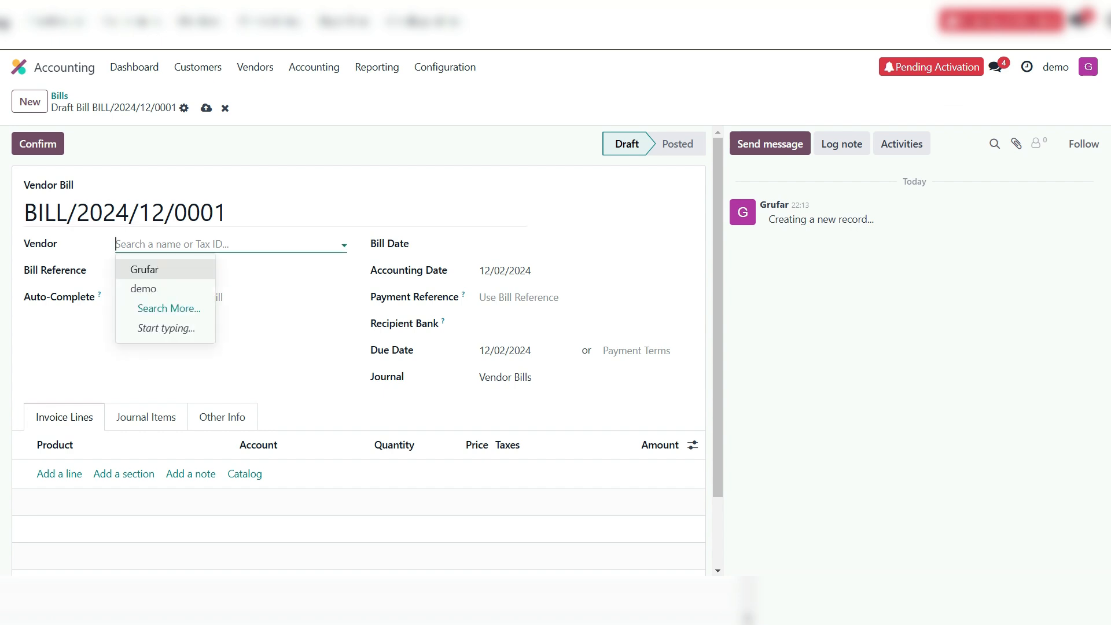
text(Vendor)
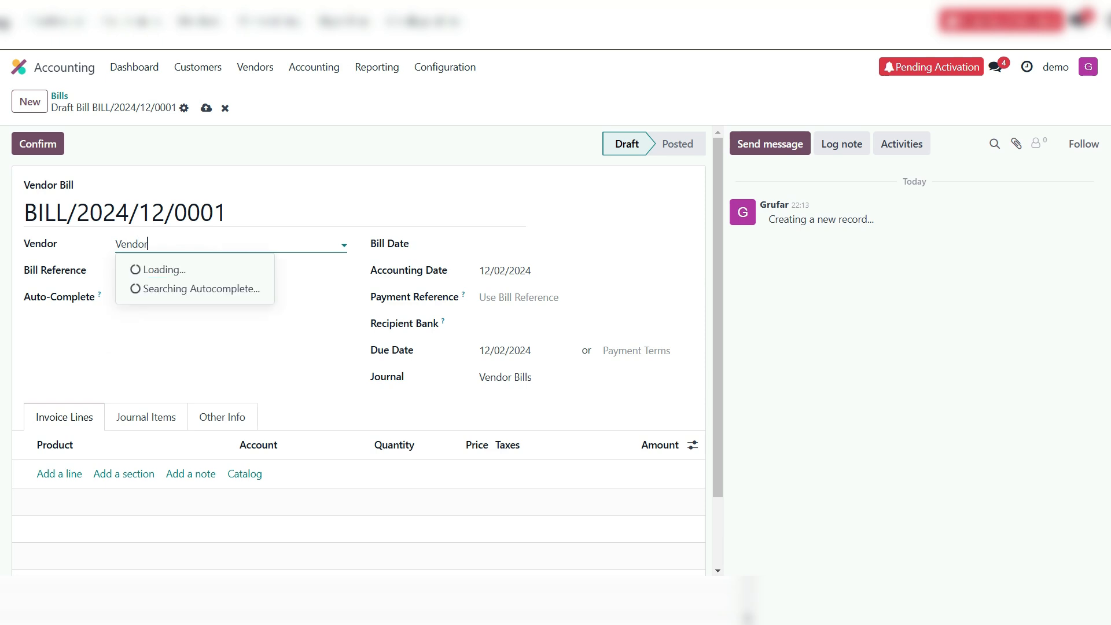
click(289, 188)
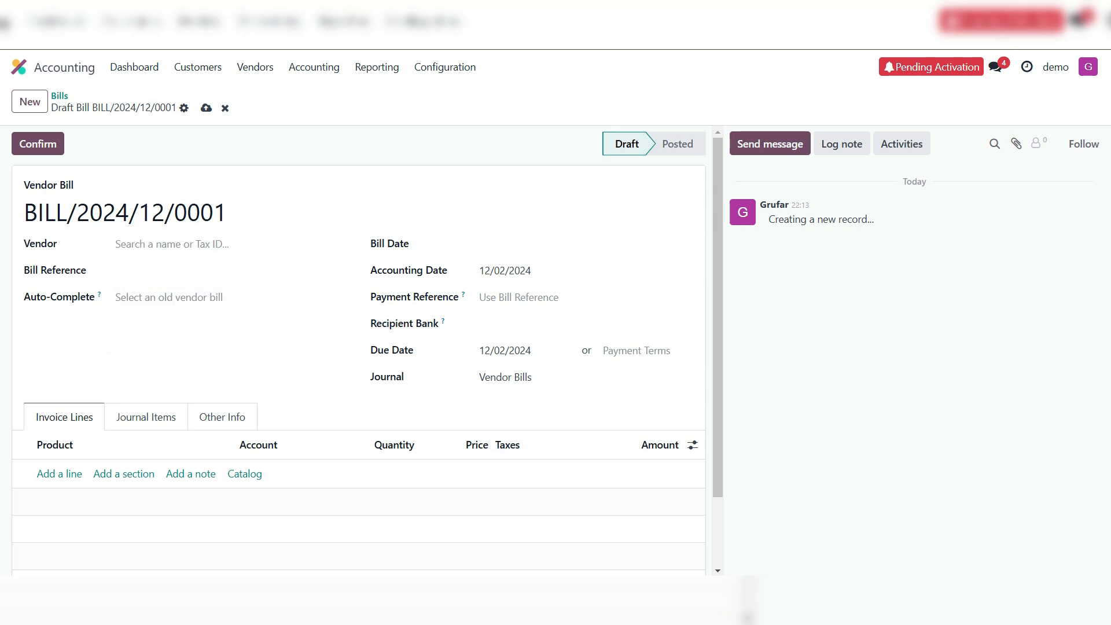
click(225, 109)
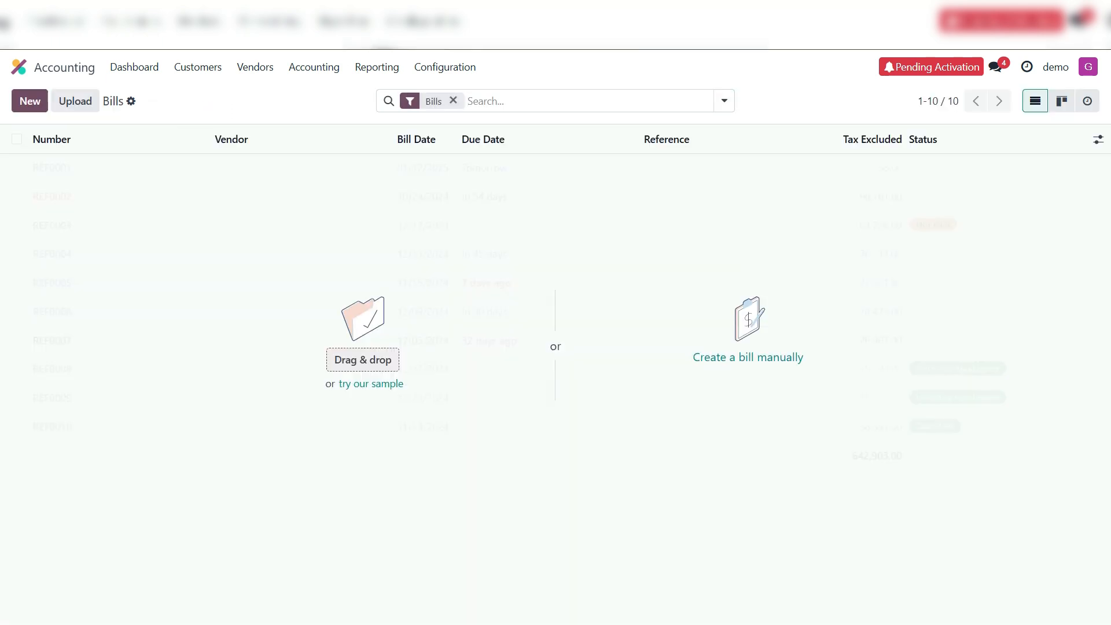
Step: Switch to the Settings app and activate the developer mode
click(18, 68)
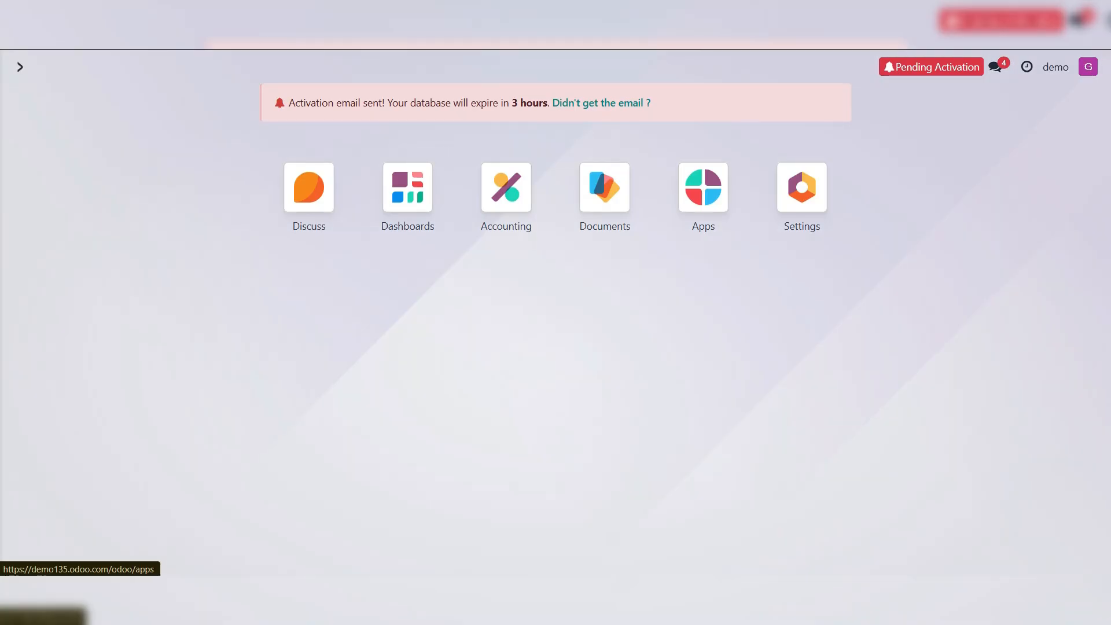
click(802, 184)
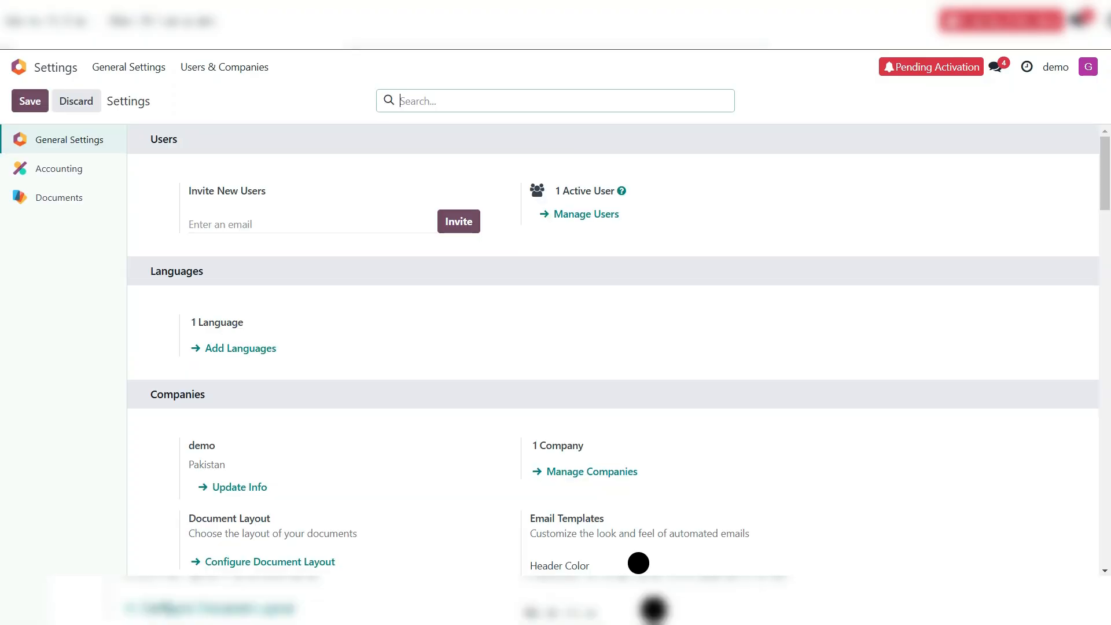
drag(1105, 180, 1105, 529)
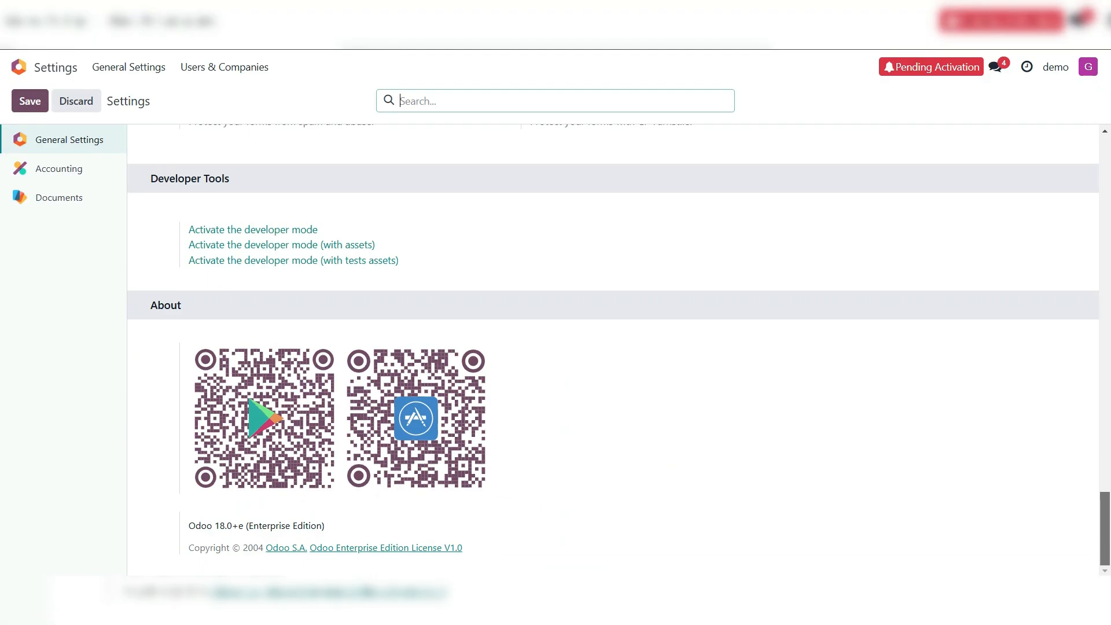
click(253, 230)
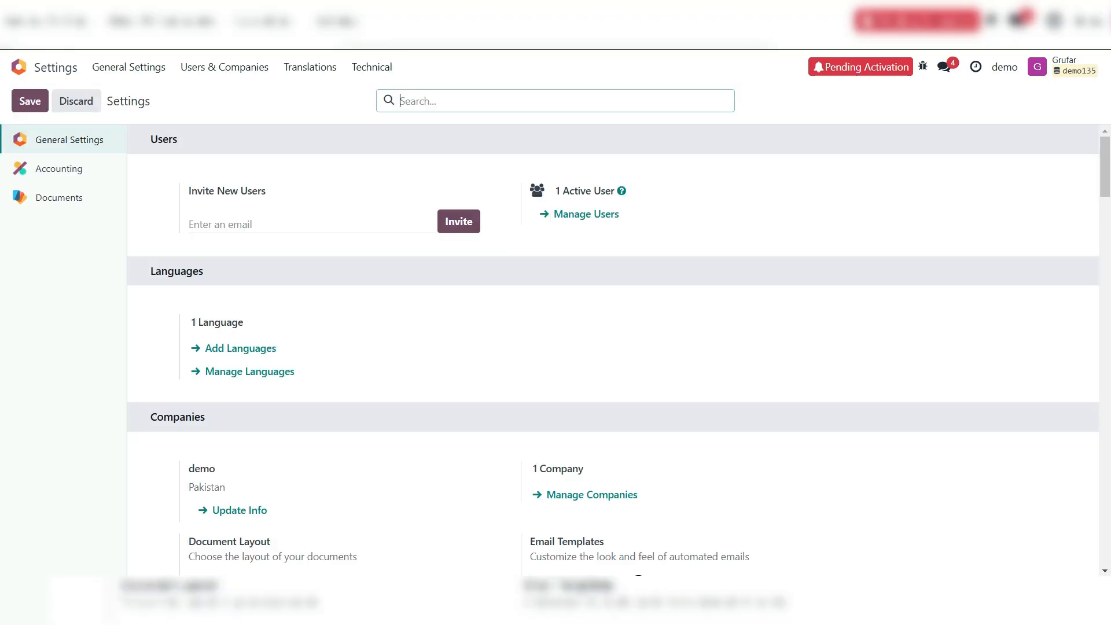
Step: Load the demo data into the database and accept the risks
drag(1105, 173, 1105, 542)
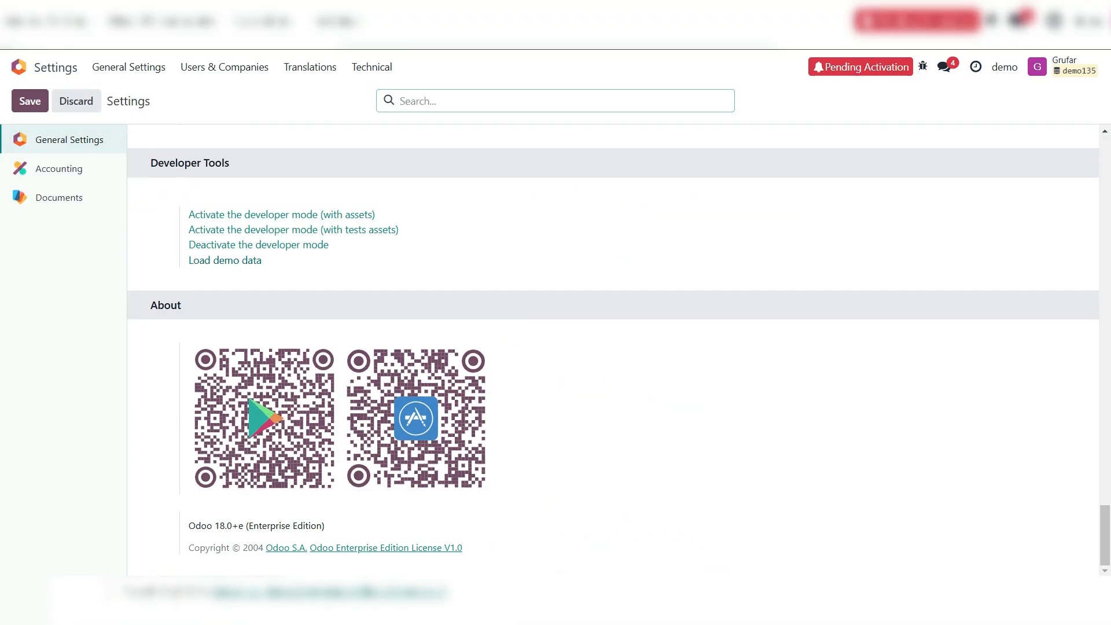
click(225, 260)
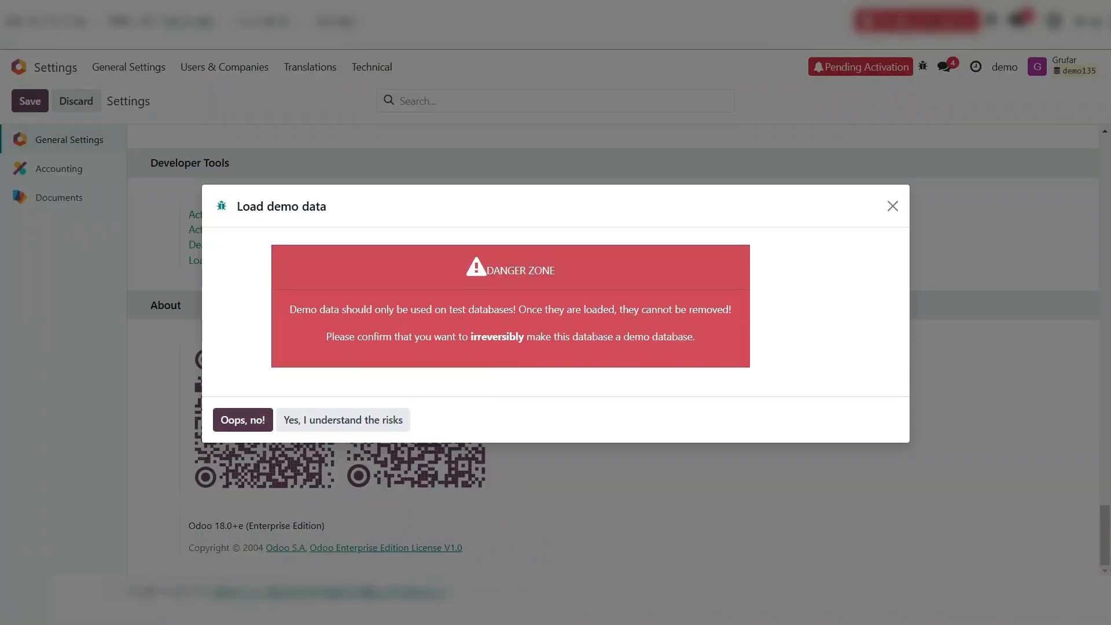
click(343, 420)
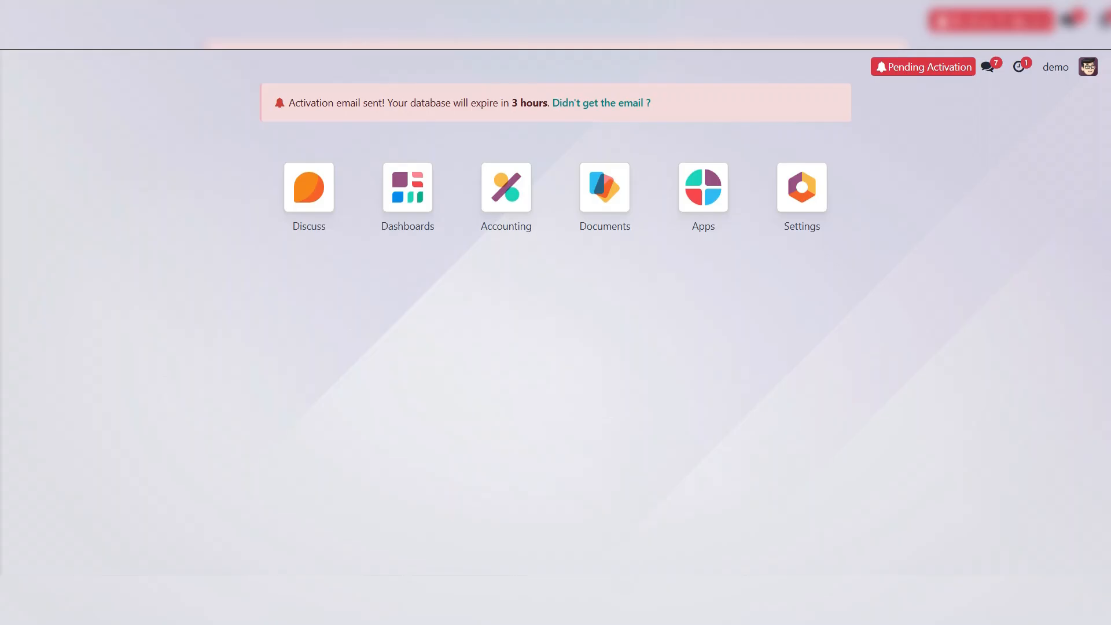
Step: Open the Azure Interior vendor bill dated 12/01/2024 in Accounting and review its invoice lines, totals and outstanding debits
click(506, 187)
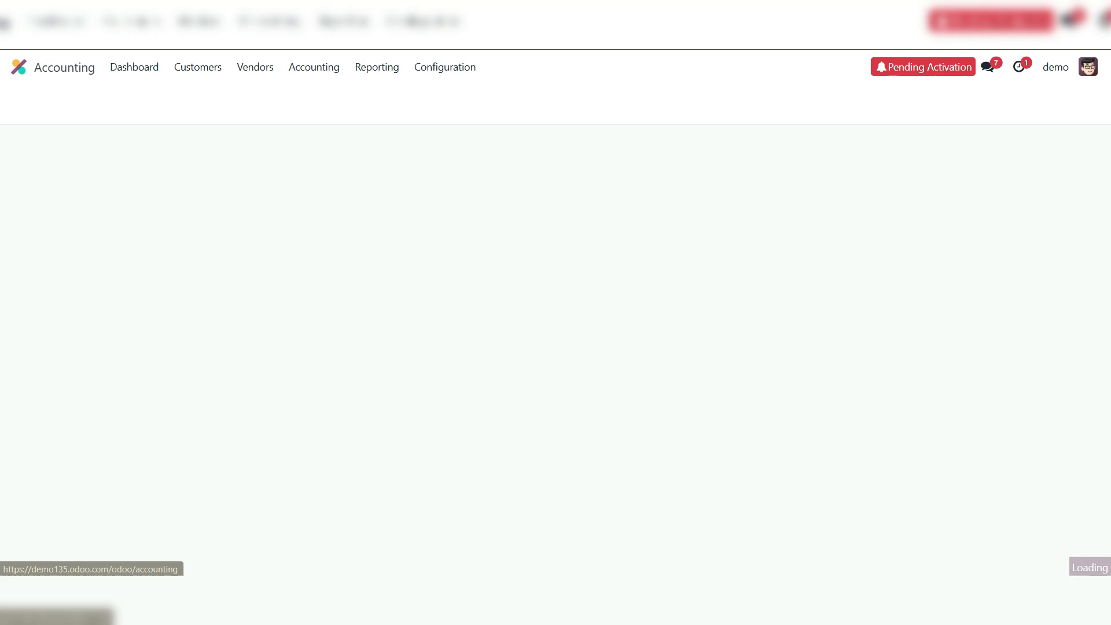
click(255, 66)
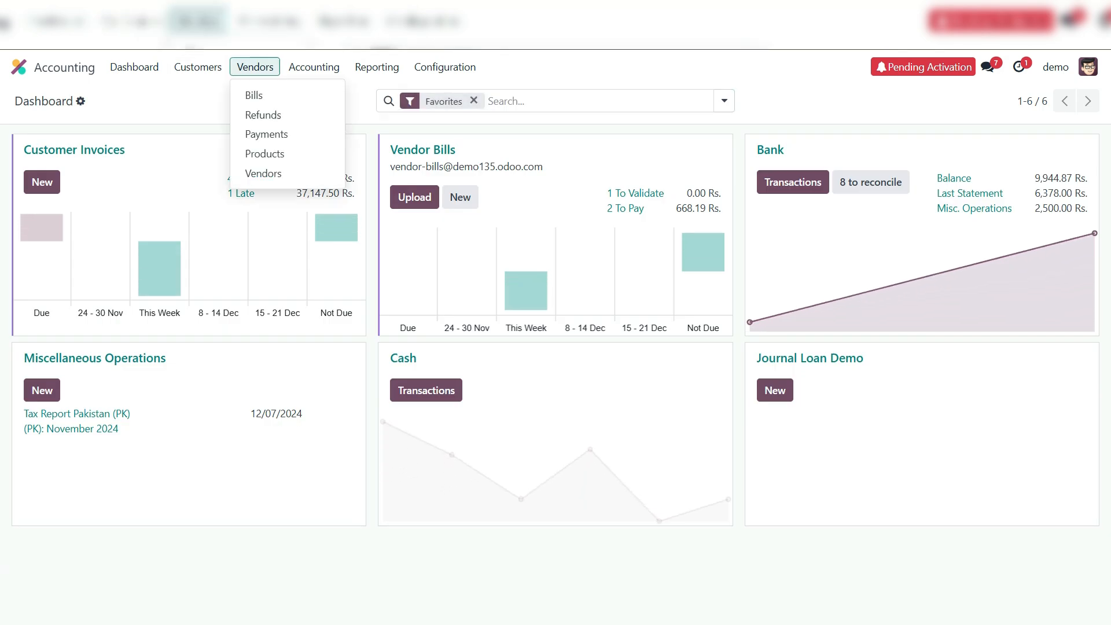
click(254, 95)
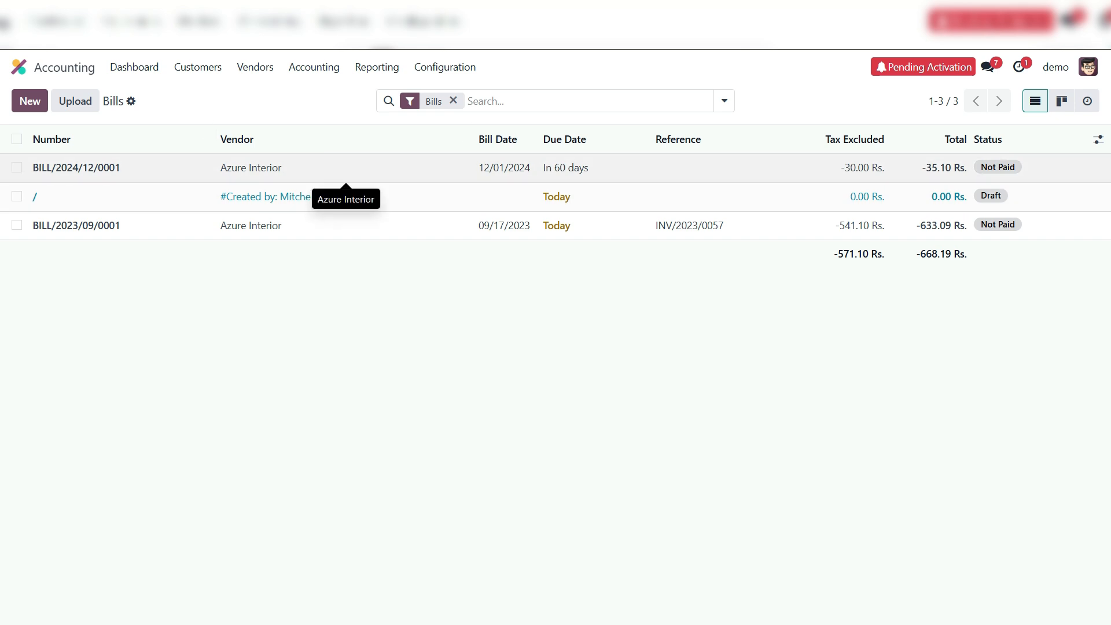
click(347, 168)
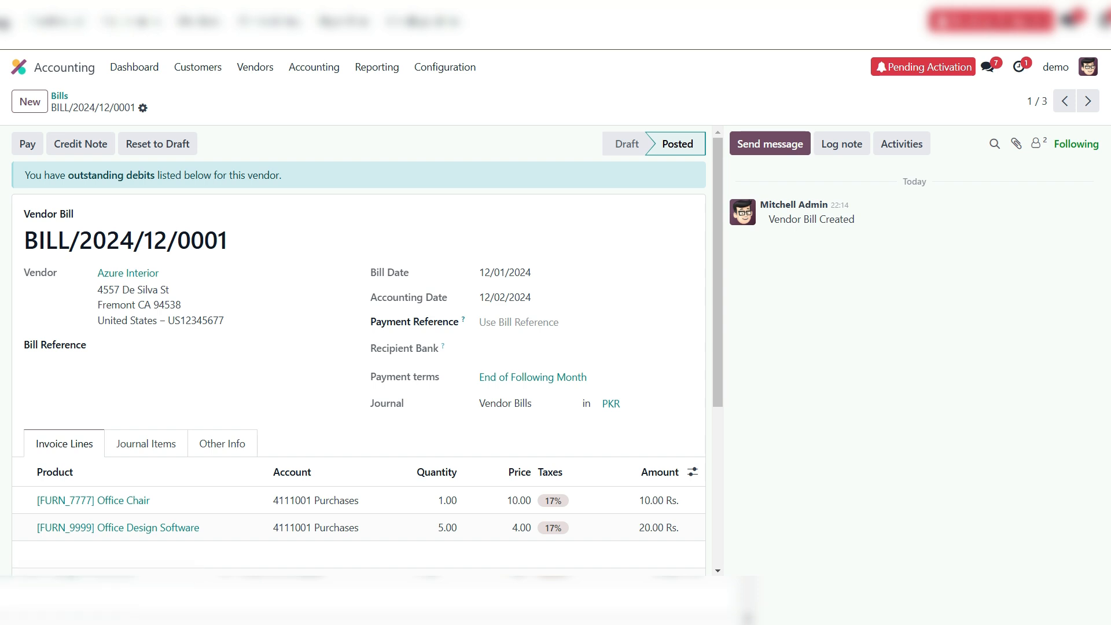
scroll(145, 294, down, 3)
scroll(145, 294, down, 2)
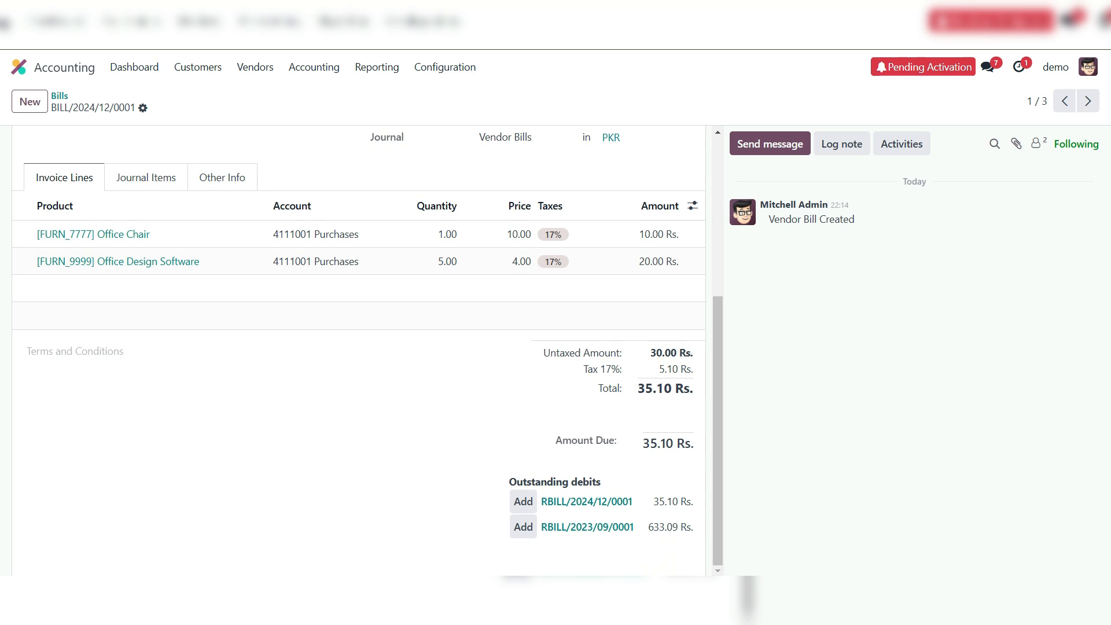
scroll(359, 350, up, 2)
scroll(359, 350, down, 2)
scroll(359, 350, up, 3)
scroll(359, 350, up, 1)
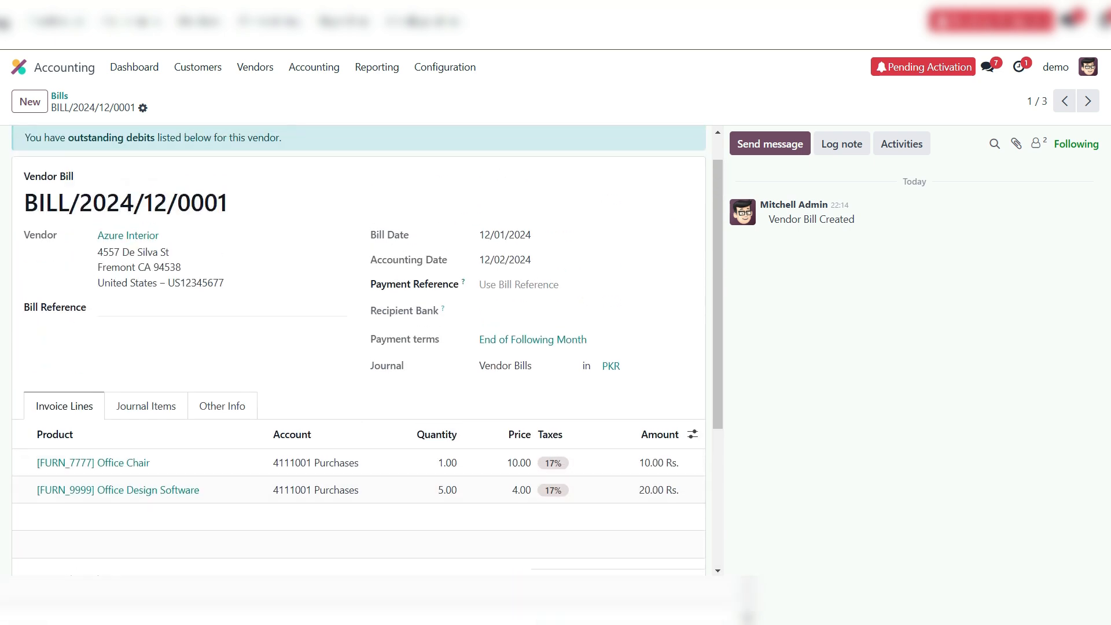
Step: Create a new vendor bill with Azure Interior as the vendor
click(30, 101)
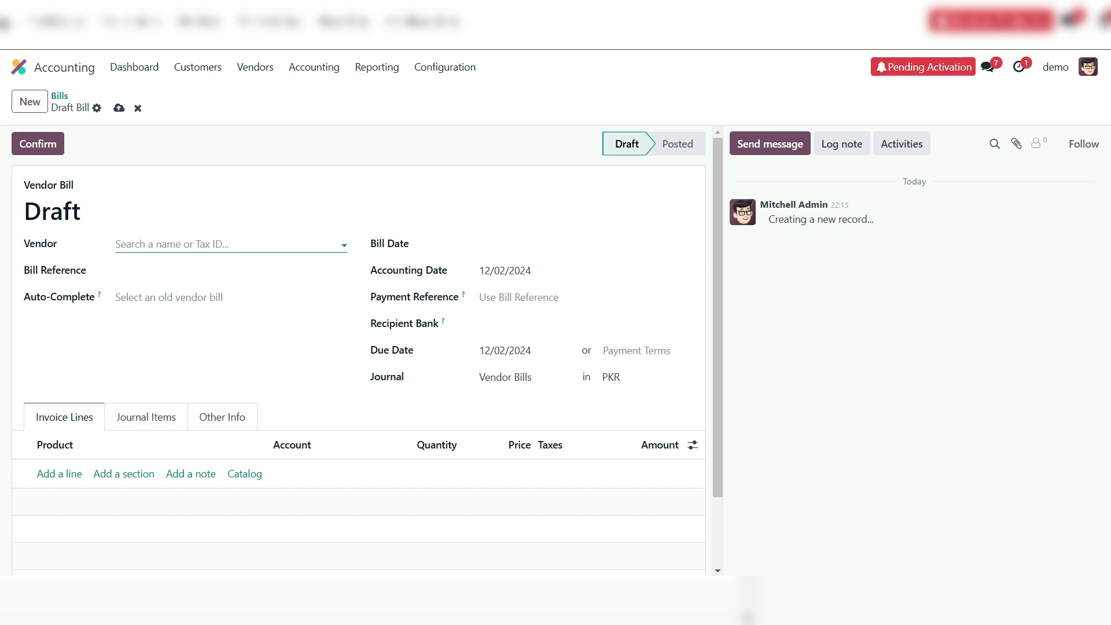
click(225, 244)
key(Return)
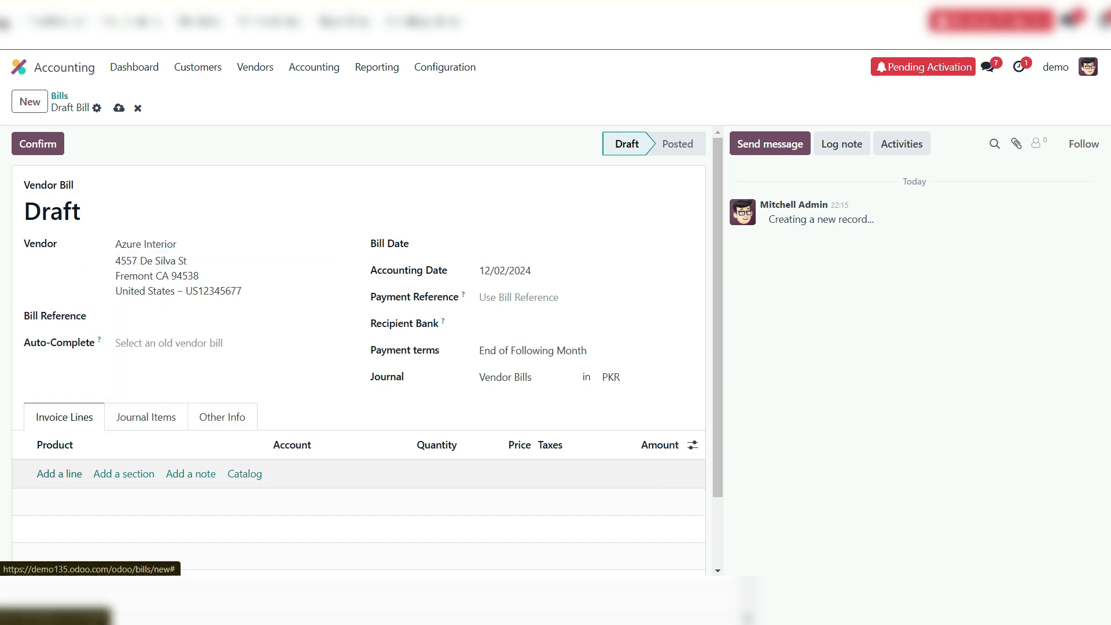
Step: Add an invoice line for the product [FURN_0269] Office Chair Black, searching for "fur"
click(59, 473)
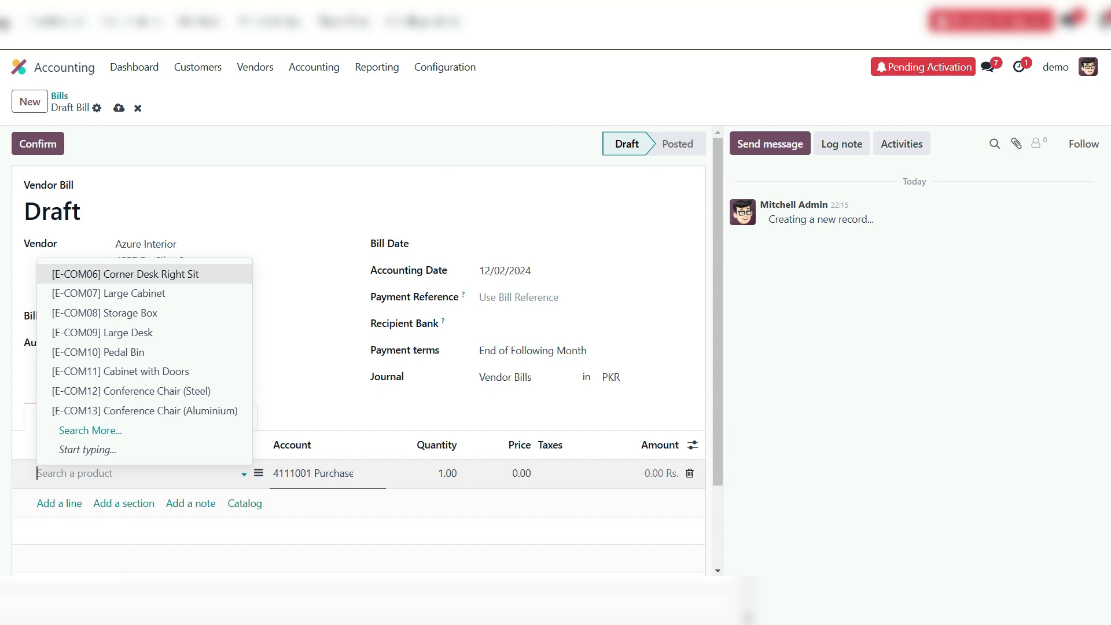
text(fur)
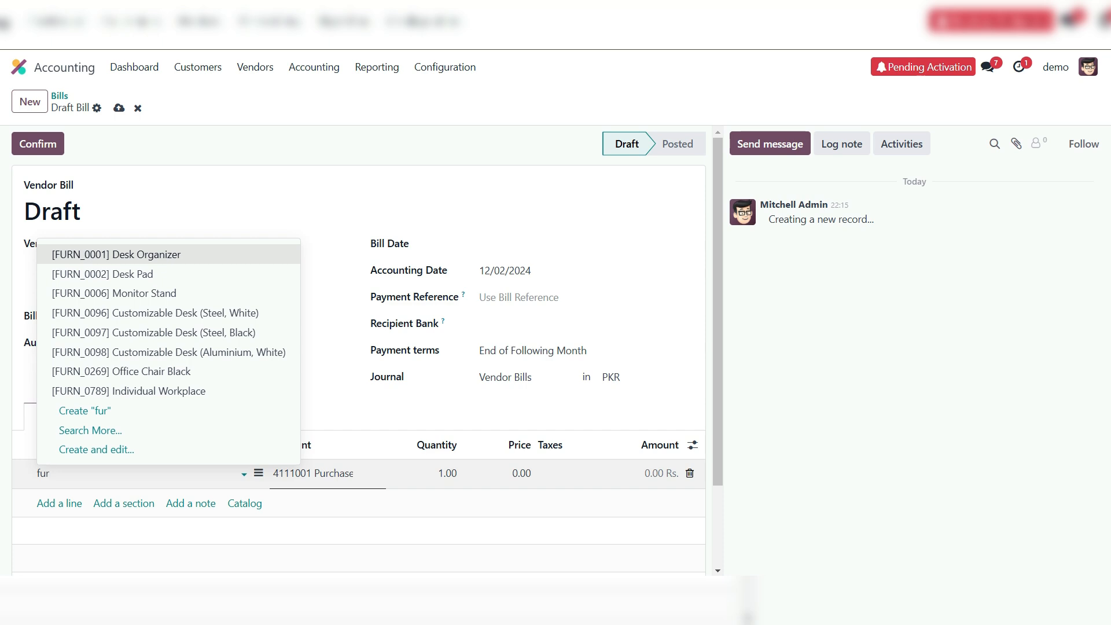
key(Up)
key(Up)
key(Up)
key(Return)
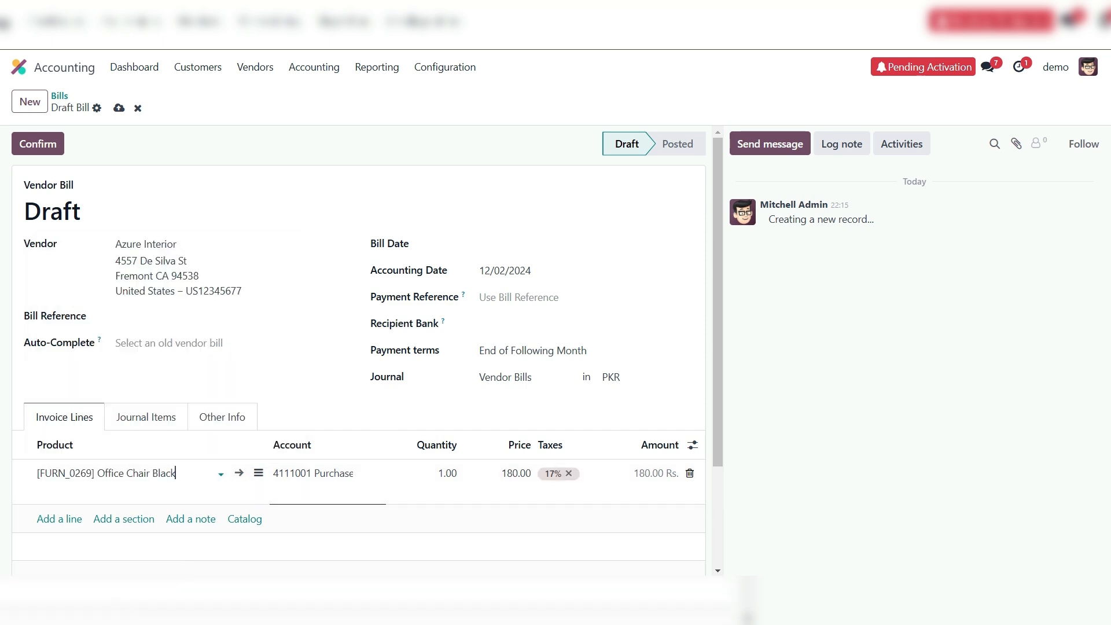
Step: Set the price of the Office Chair Black line to 30000
scroll(358, 348, down, 2)
drag(717, 397, 718, 402)
click(516, 338)
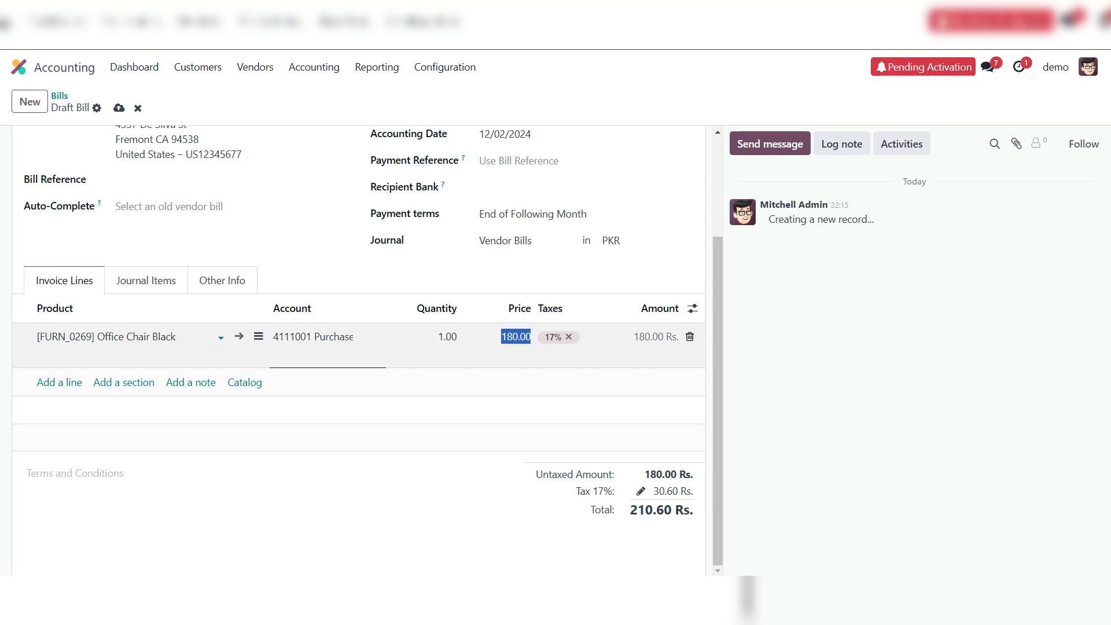
text(30000)
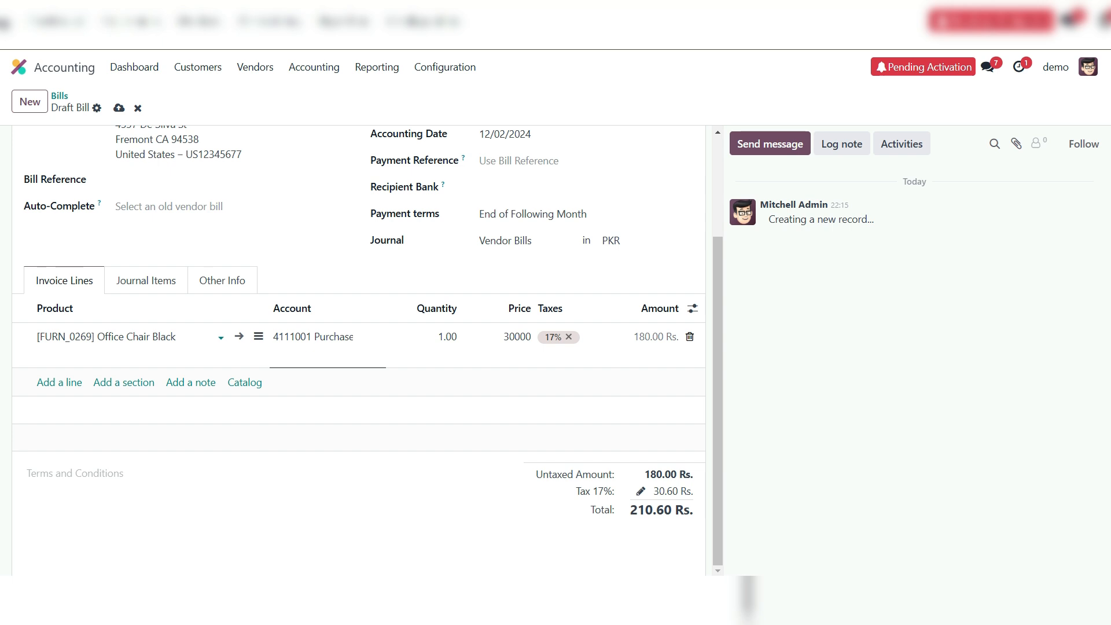
click(328, 412)
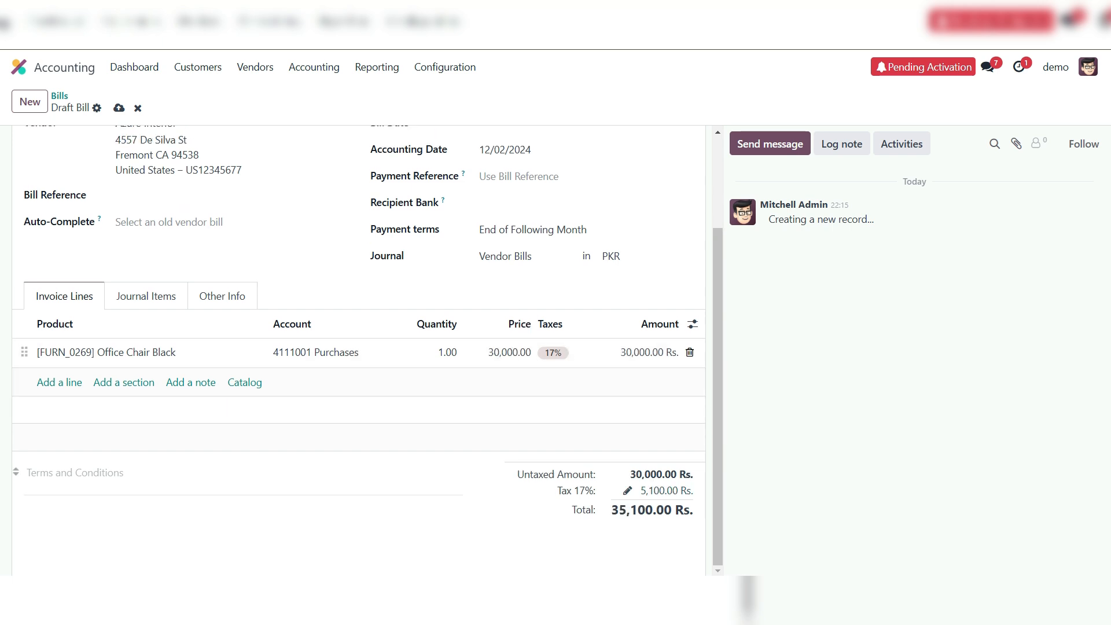
Step: Save the draft vendor bill and try to confirm it without a bill date
scroll(359, 347, up, 3)
click(119, 108)
click(38, 143)
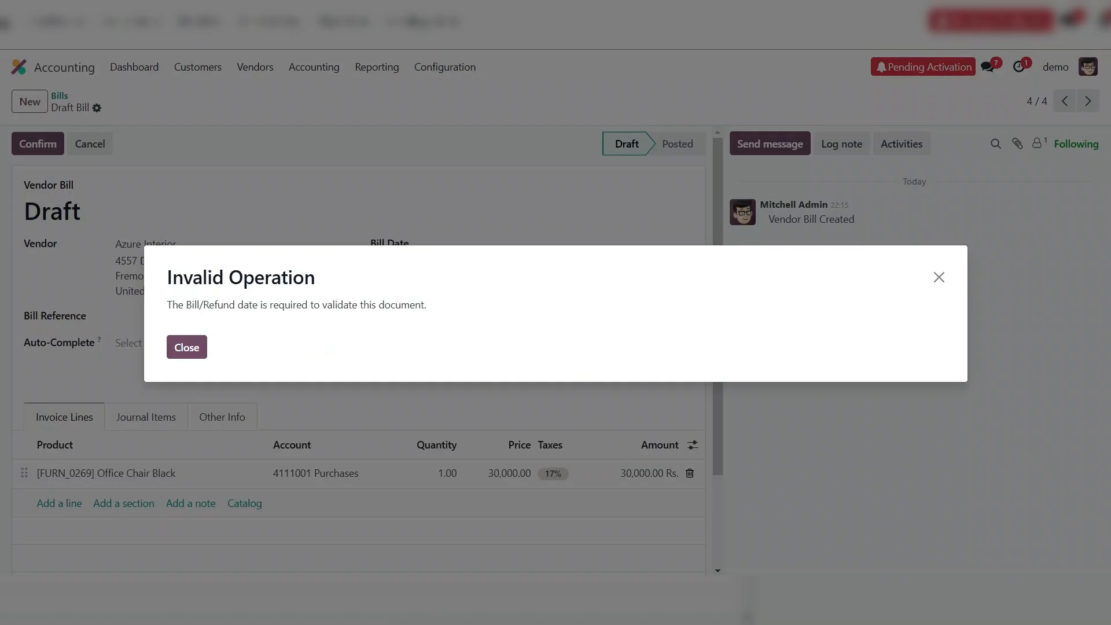
click(187, 347)
Step: Set the bill date to 12/02/2024 and confirm the vendor bill
click(586, 245)
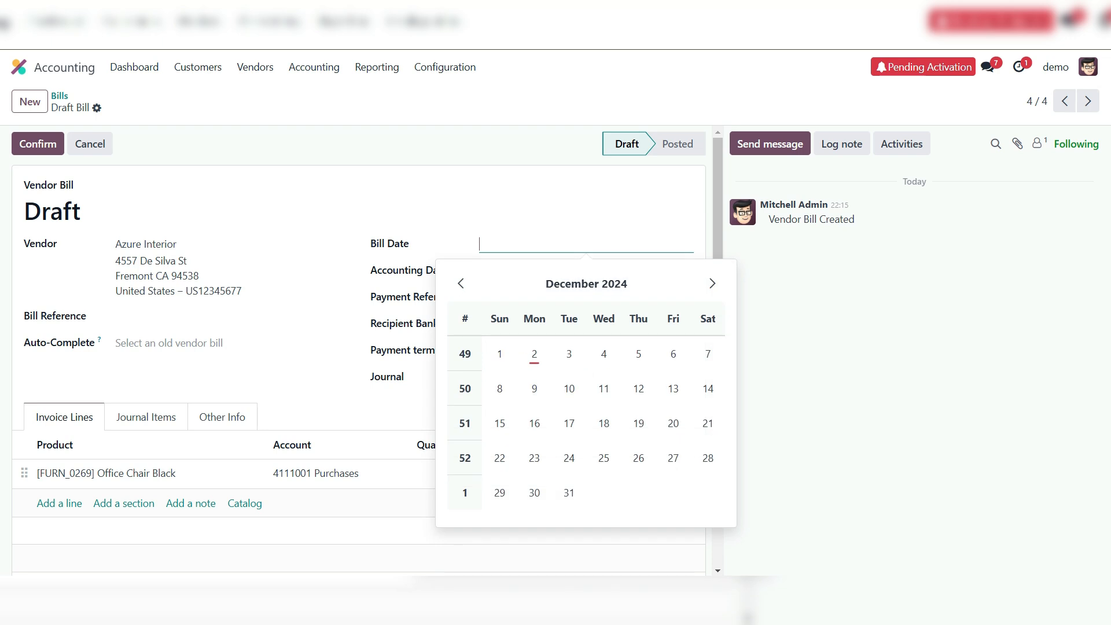
click(534, 354)
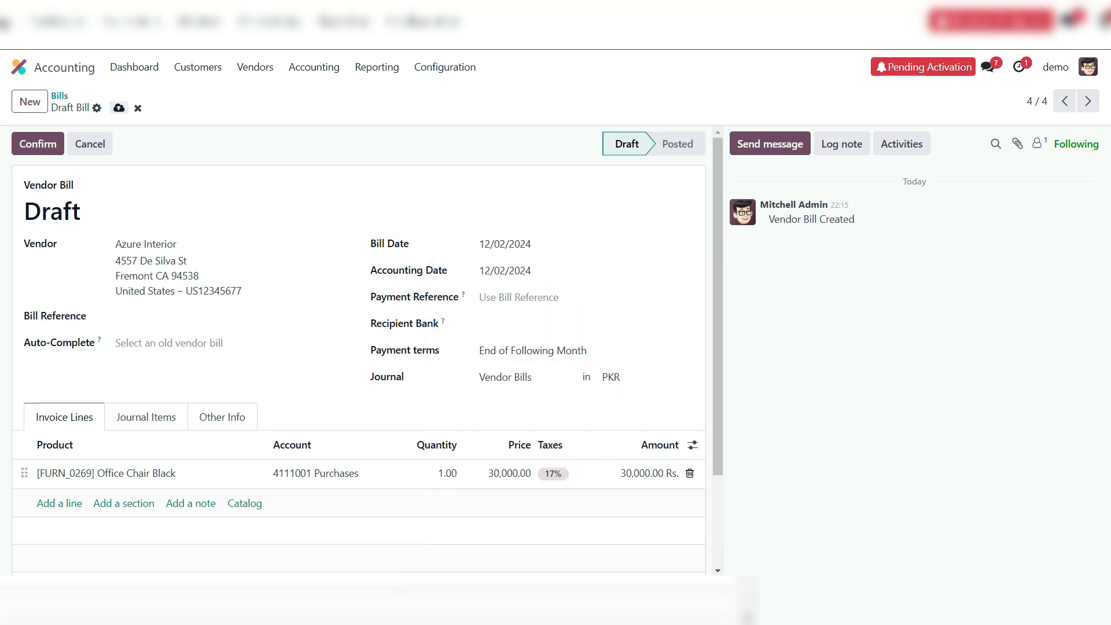
click(38, 143)
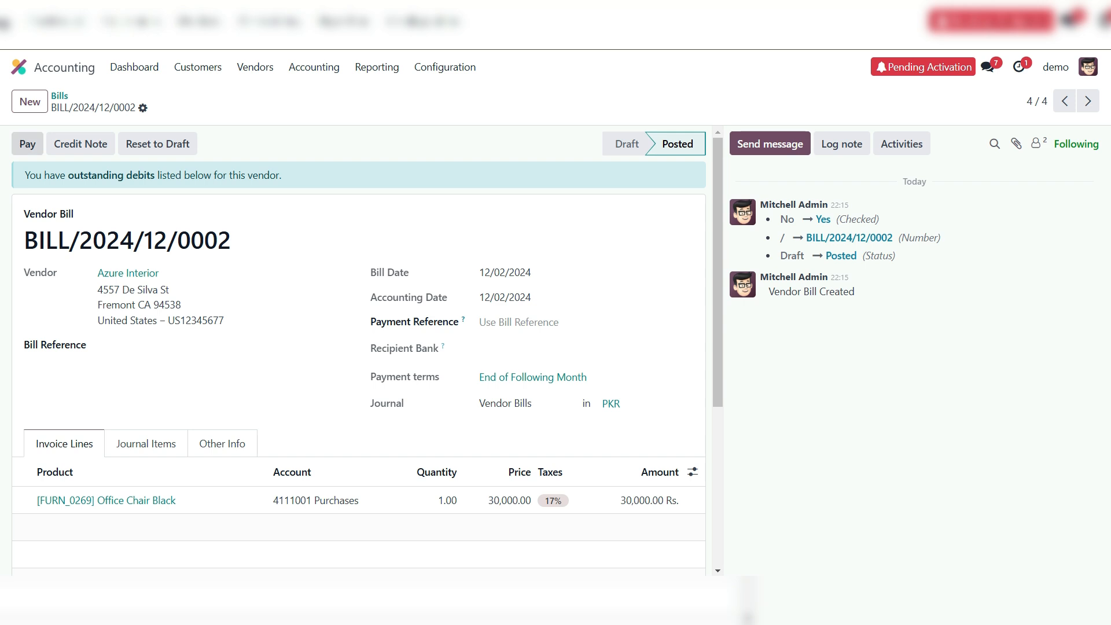
Step: Register a manual payment of 35,100.00 Rs. for the bill through the Bank journal and review the bill's totals
click(27, 144)
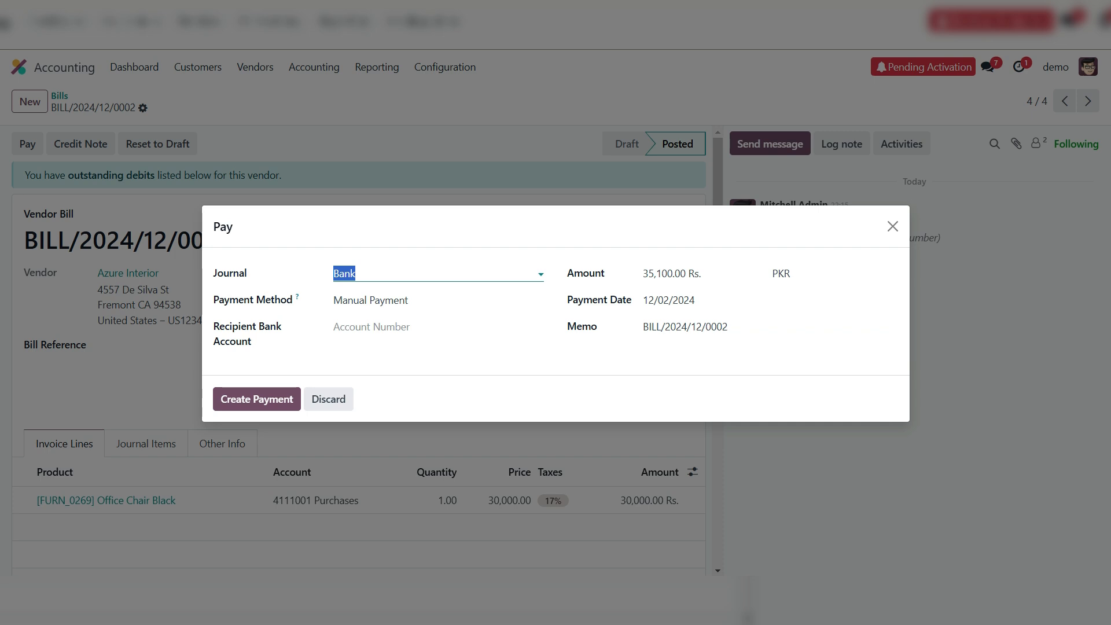
click(257, 399)
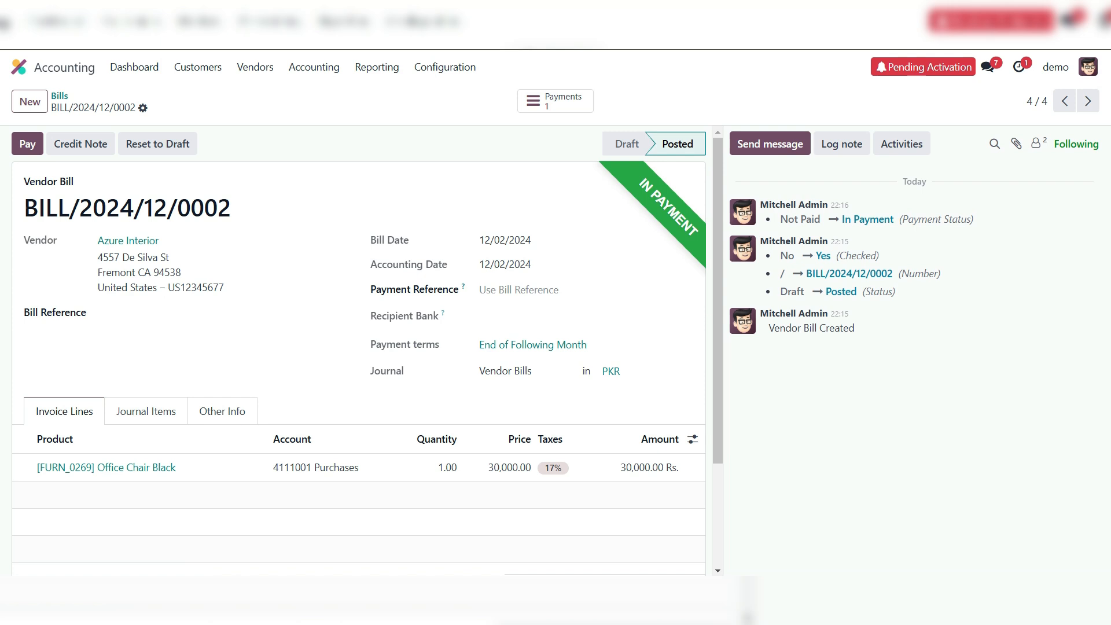
scroll(521, 290, down, 3)
scroll(521, 290, up, 3)
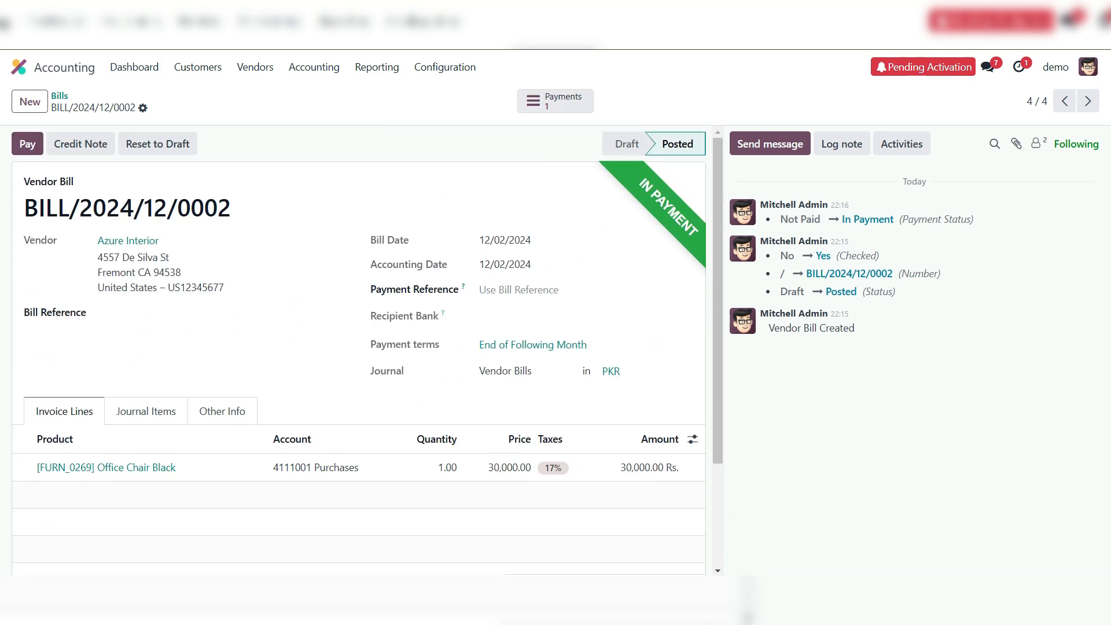
scroll(359, 348, down, 3)
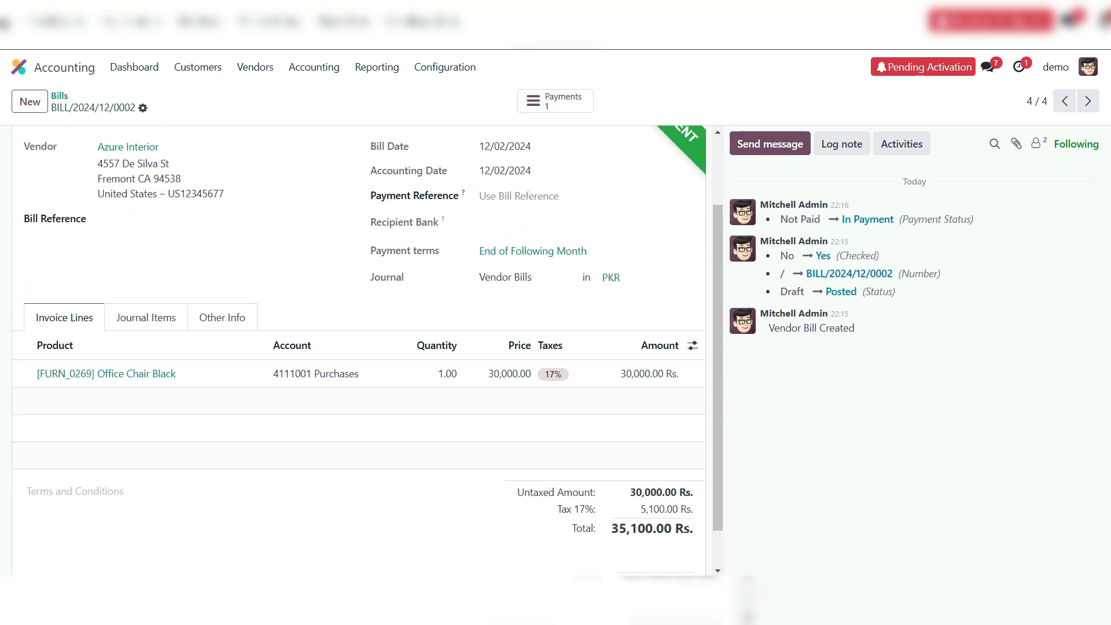
scroll(359, 347, up, 3)
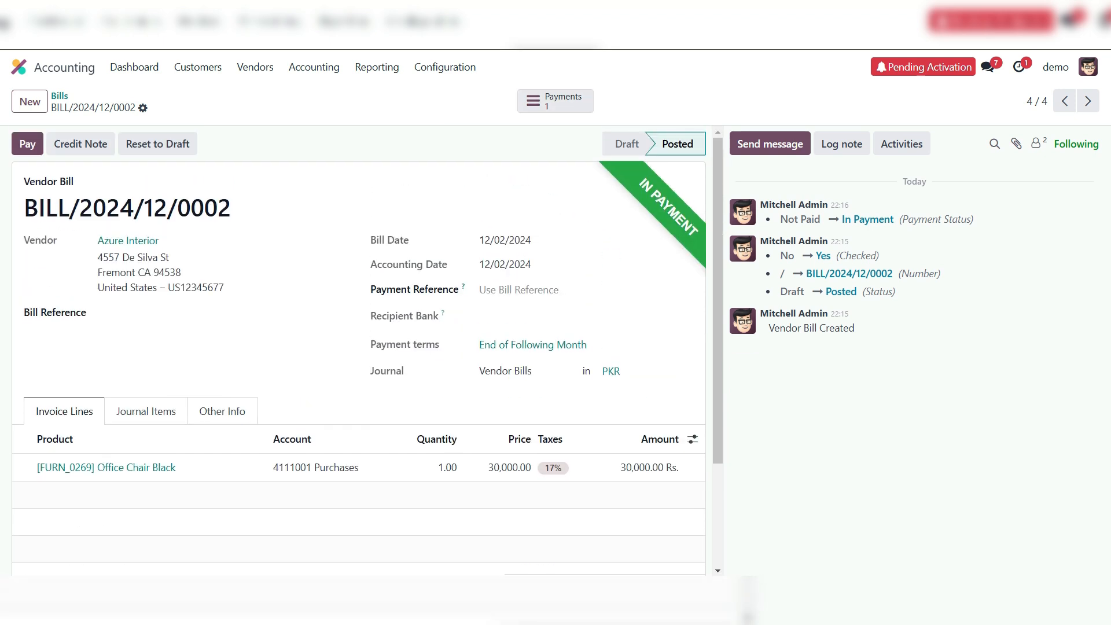
Step: Validate the payment linked to the bill, and recheck the payment record and the bill's amount due
click(555, 101)
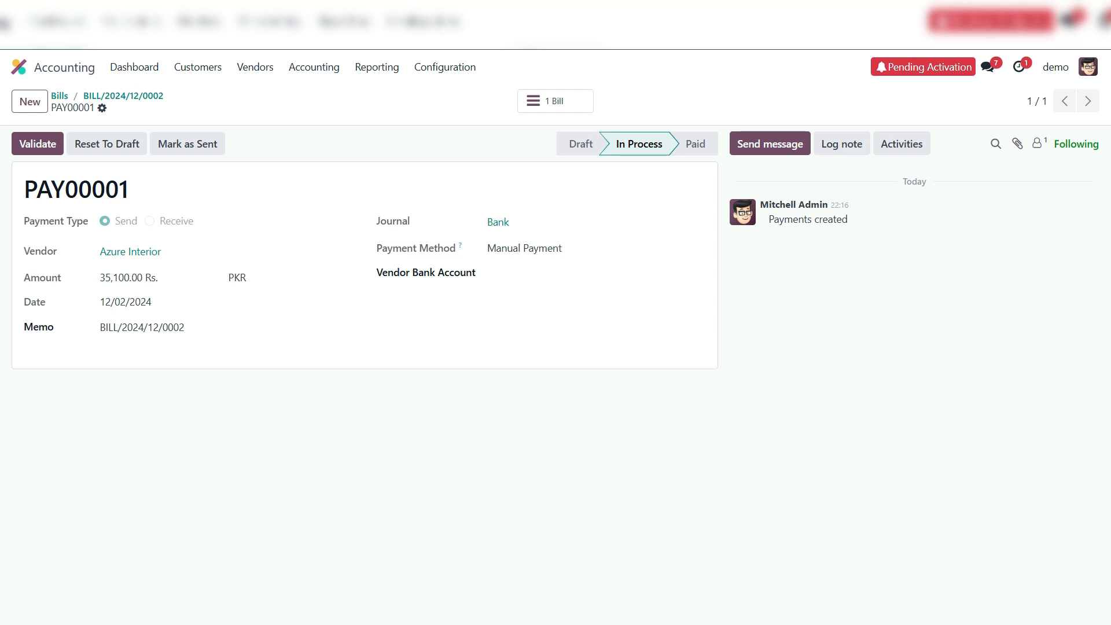
click(37, 144)
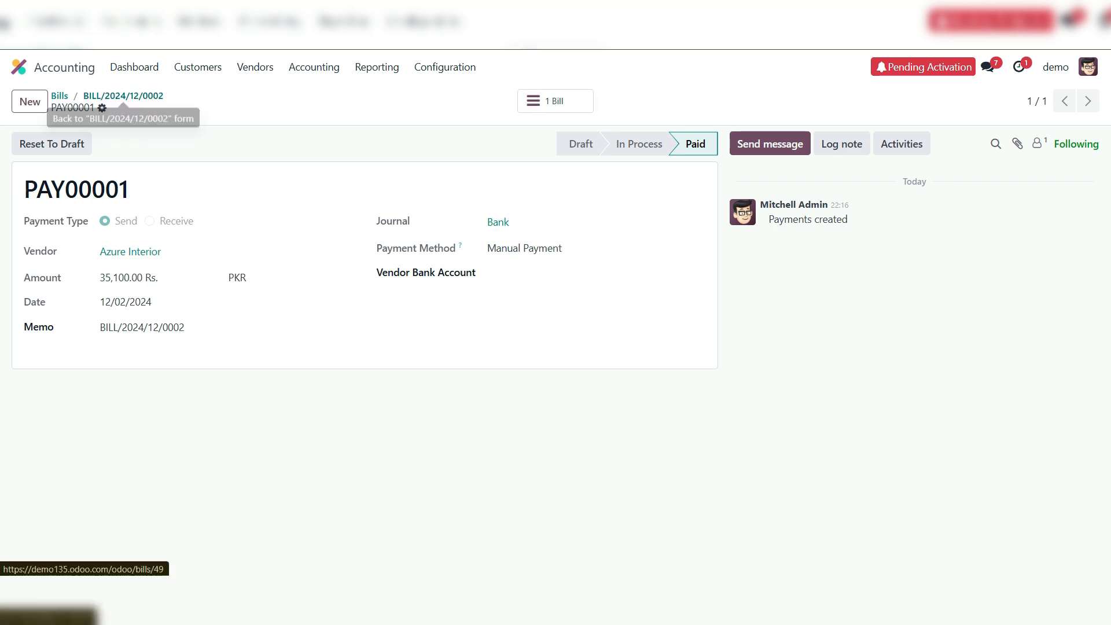
click(123, 95)
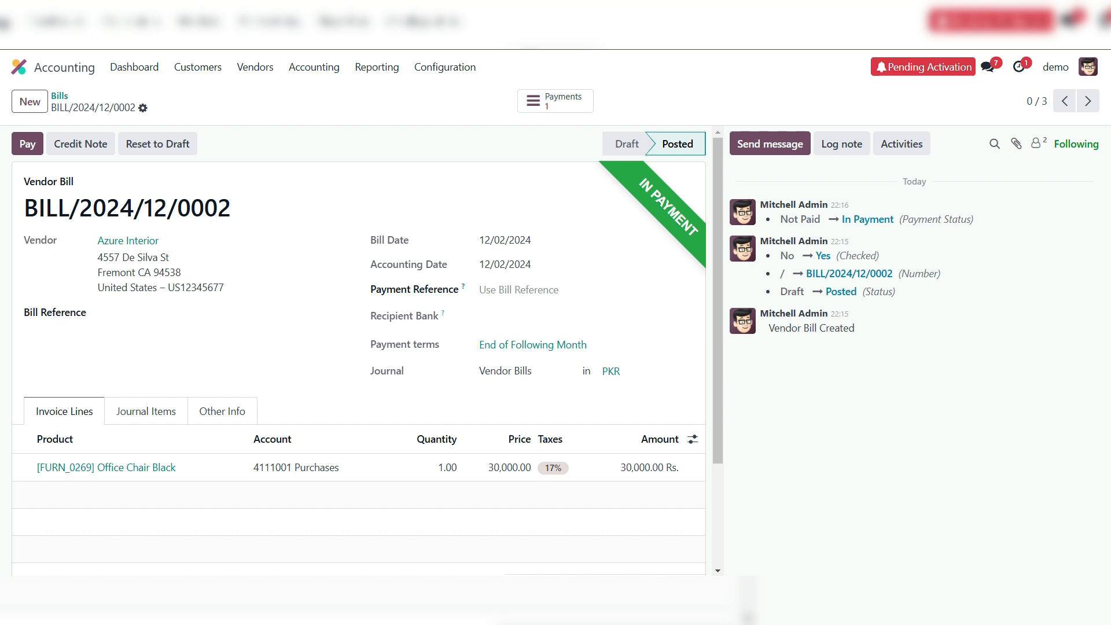
click(555, 101)
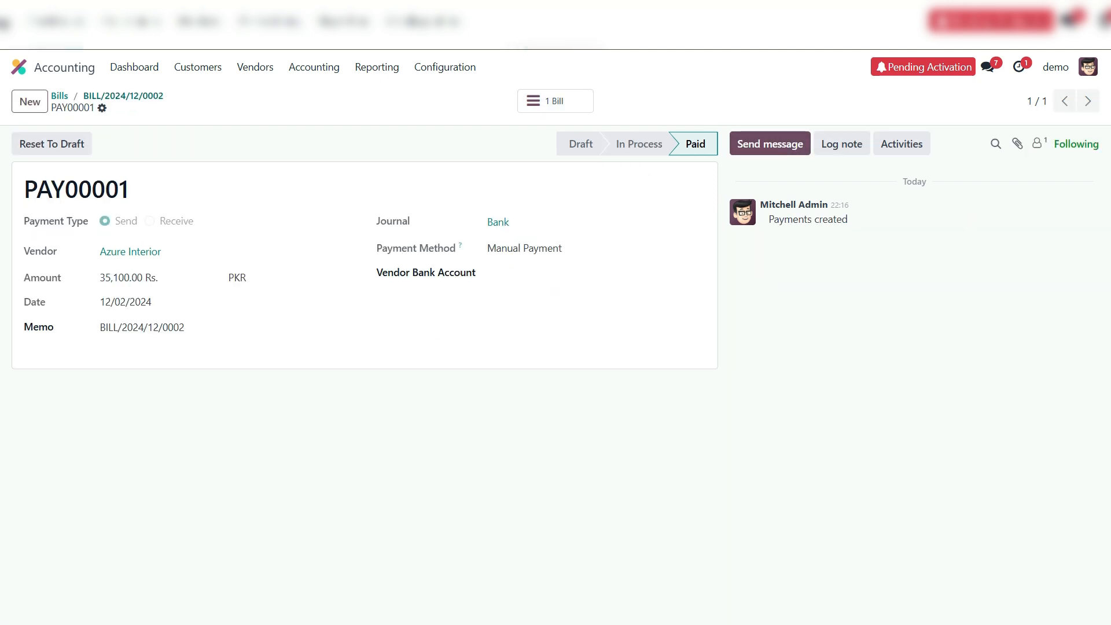
click(124, 96)
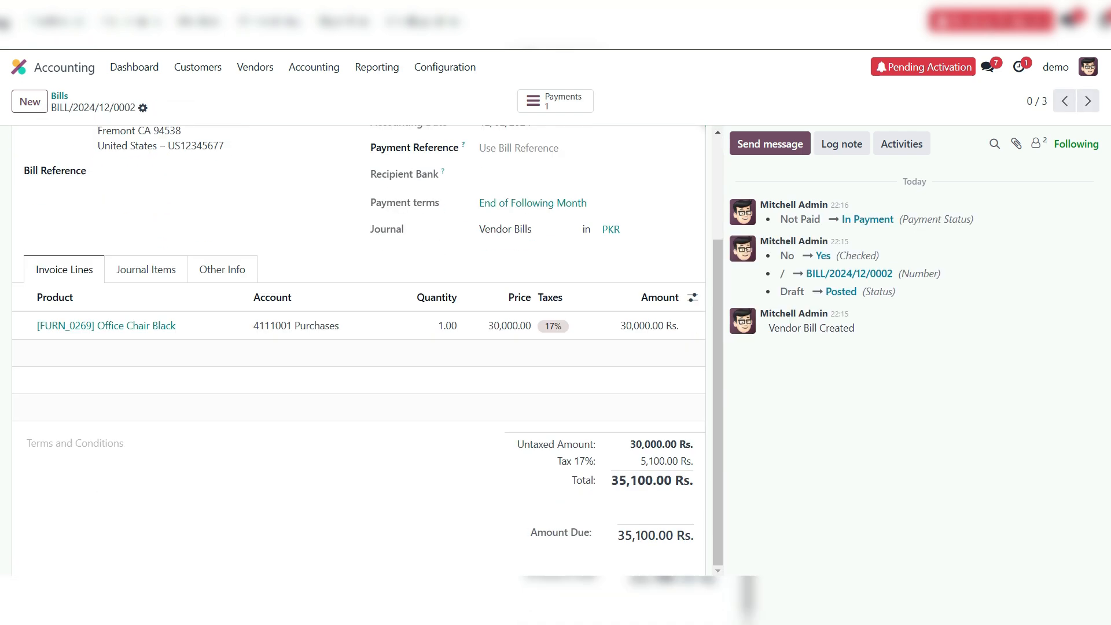
scroll(359, 350, up, 3)
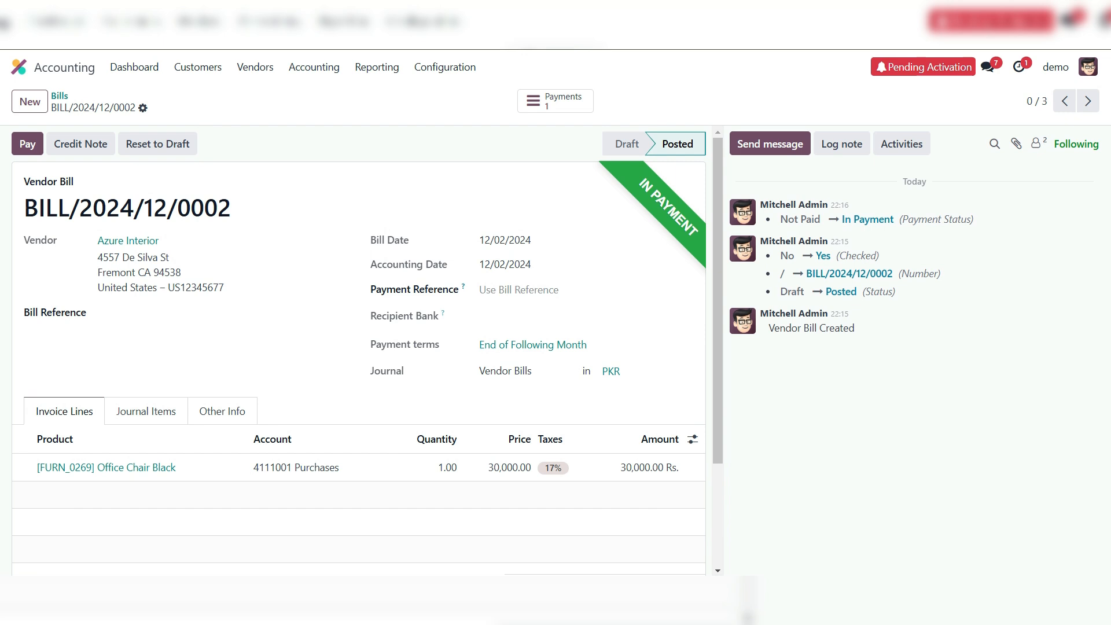
Step: Reset the bill's linked payment to draft and delete it
click(556, 101)
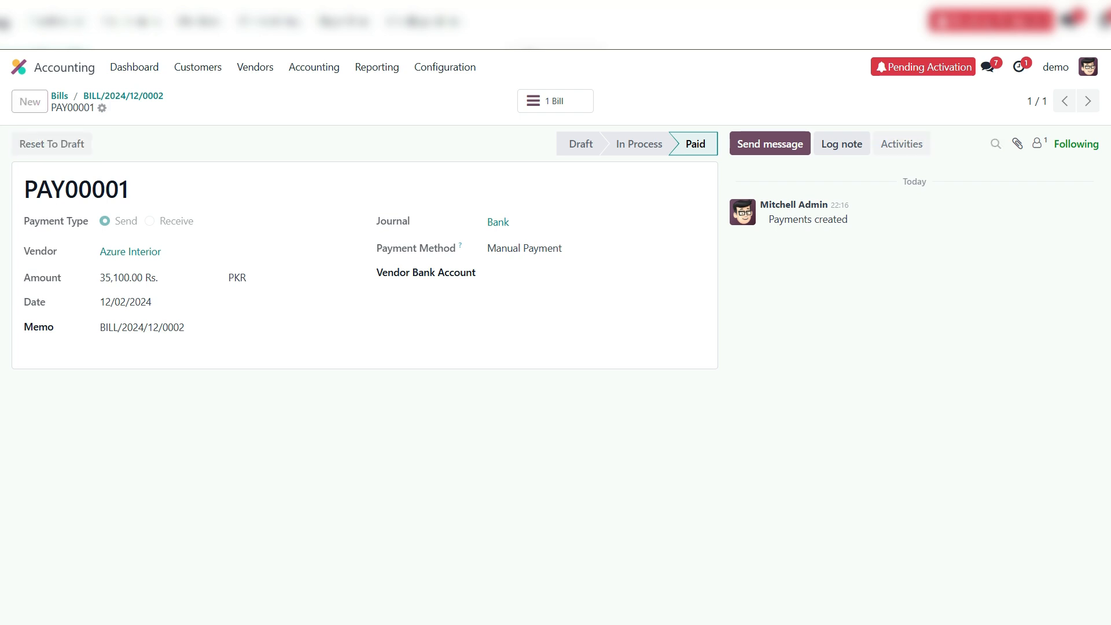
click(52, 144)
click(102, 108)
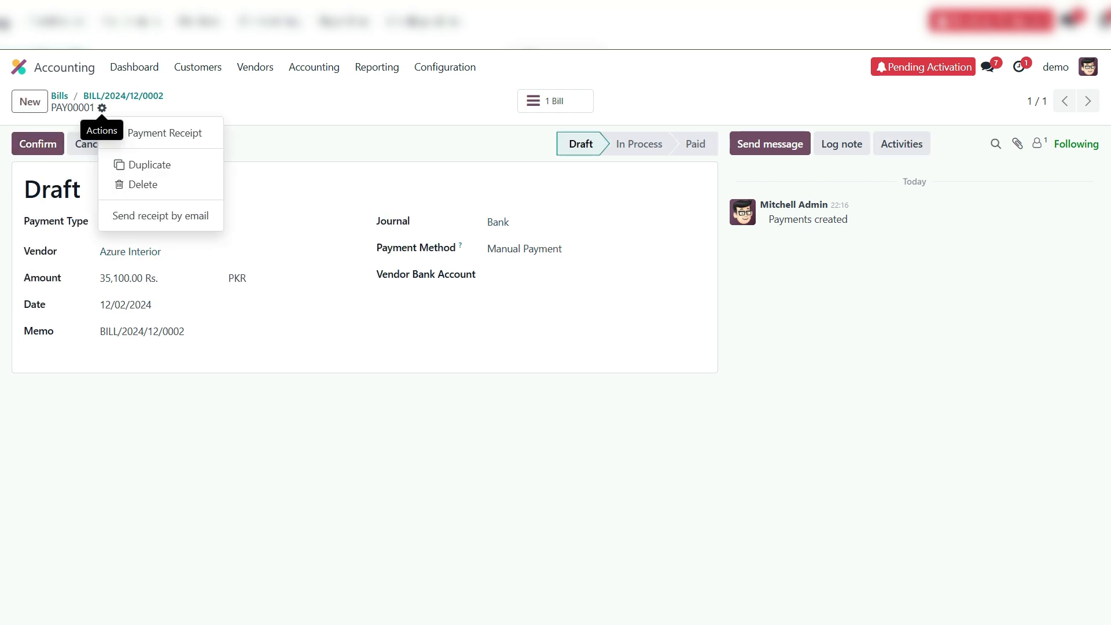
click(139, 184)
click(355, 383)
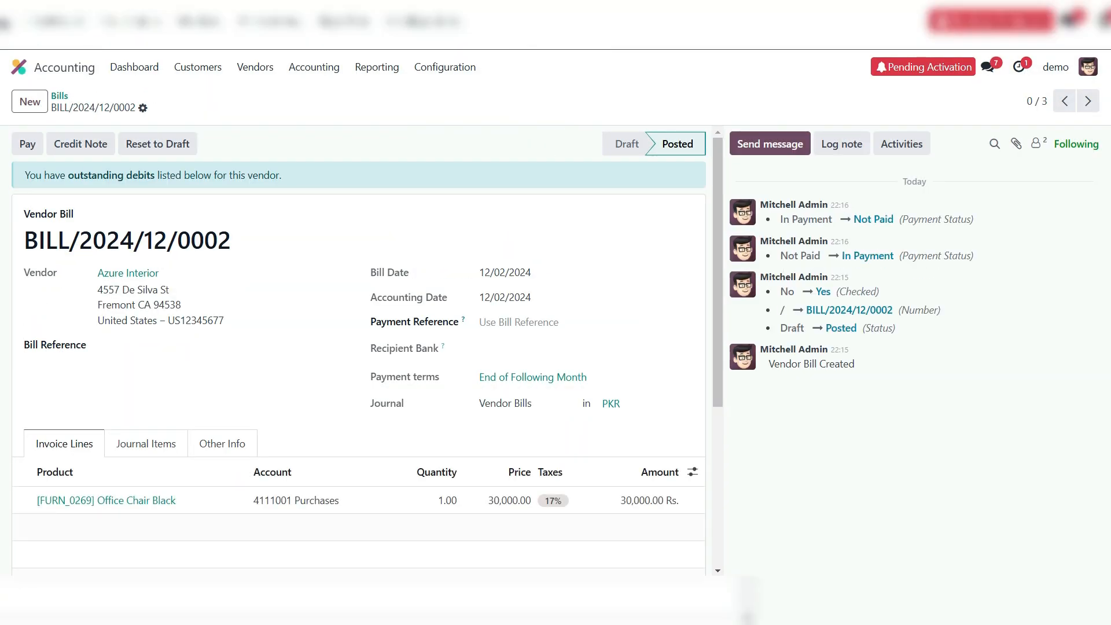
Step: Open the Bank journal's configuration from the list of accounting journals
click(445, 67)
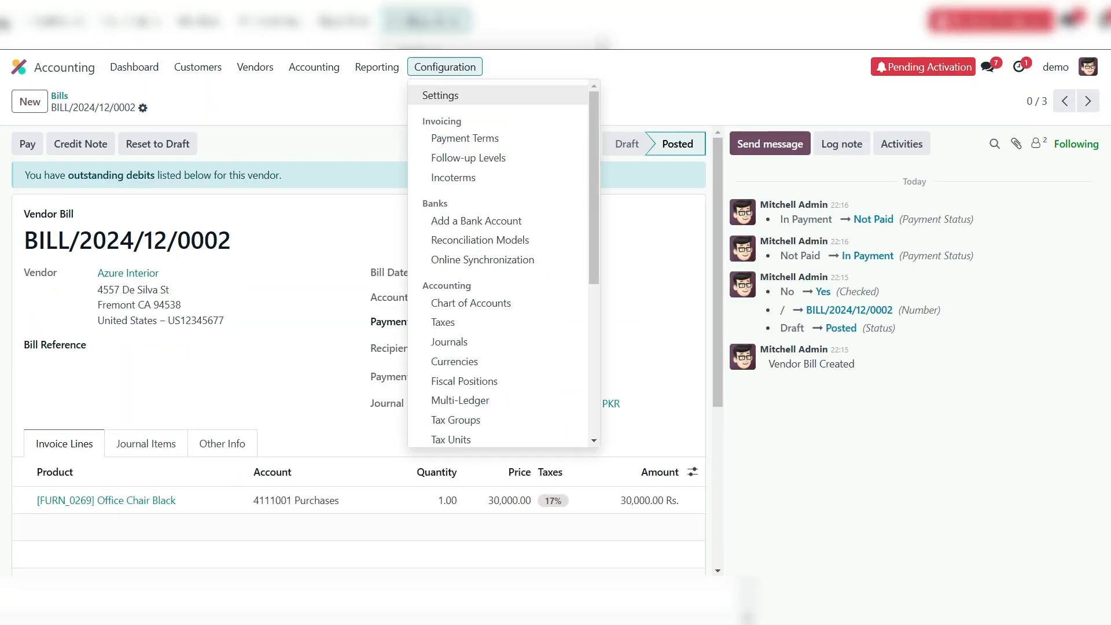
click(449, 341)
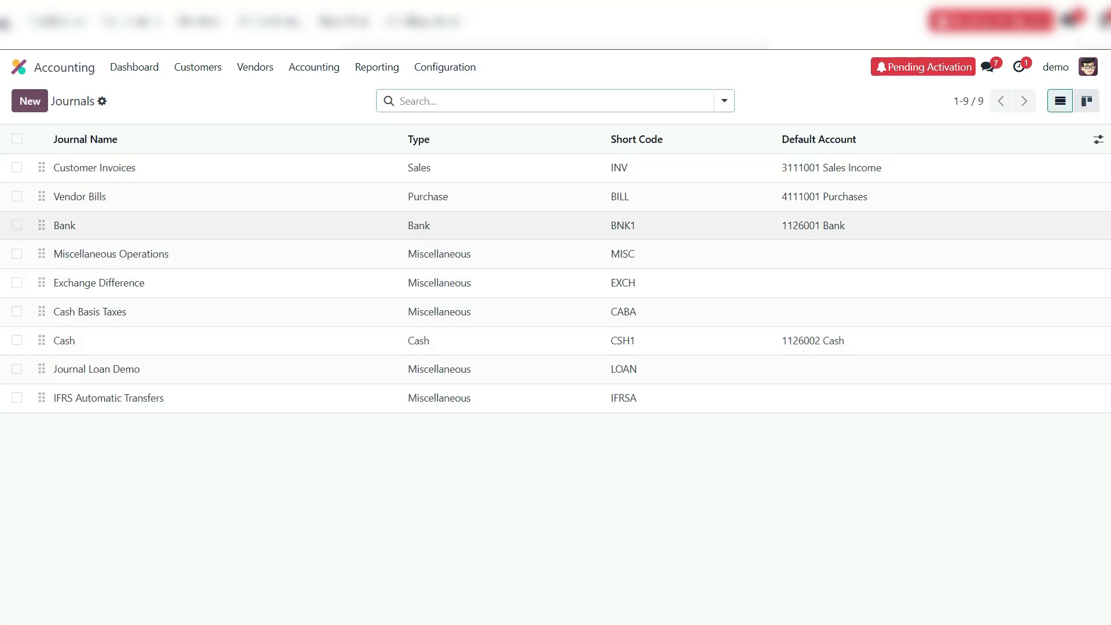
click(226, 227)
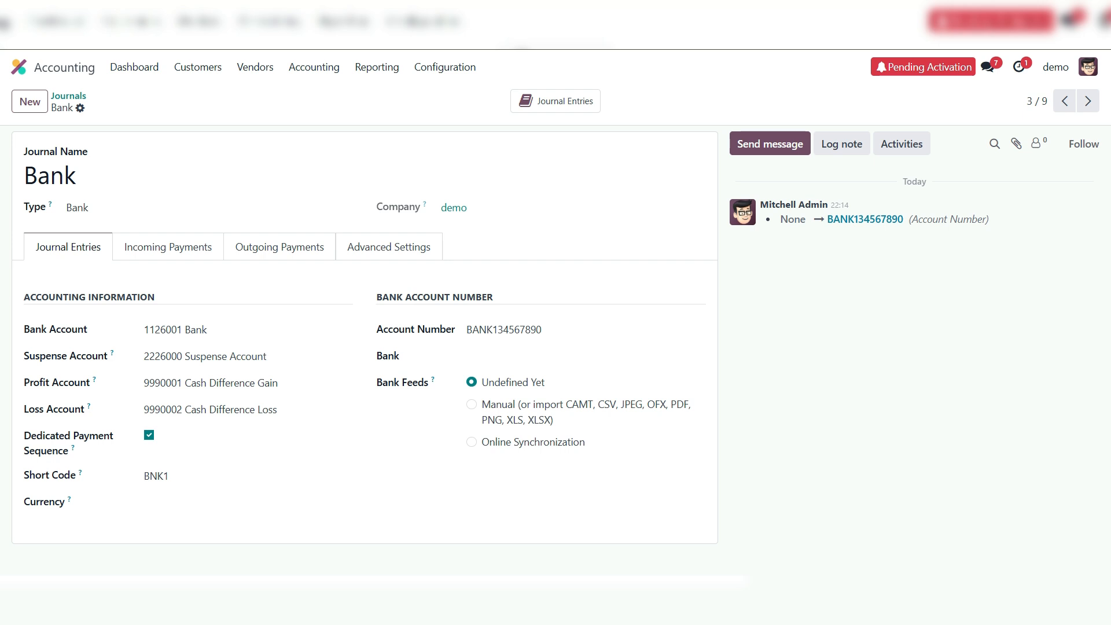
Step: Search for "out" among the outstanding receipts accounts for the Bank journal's incoming Manual Payment method, and clear the search
click(167, 247)
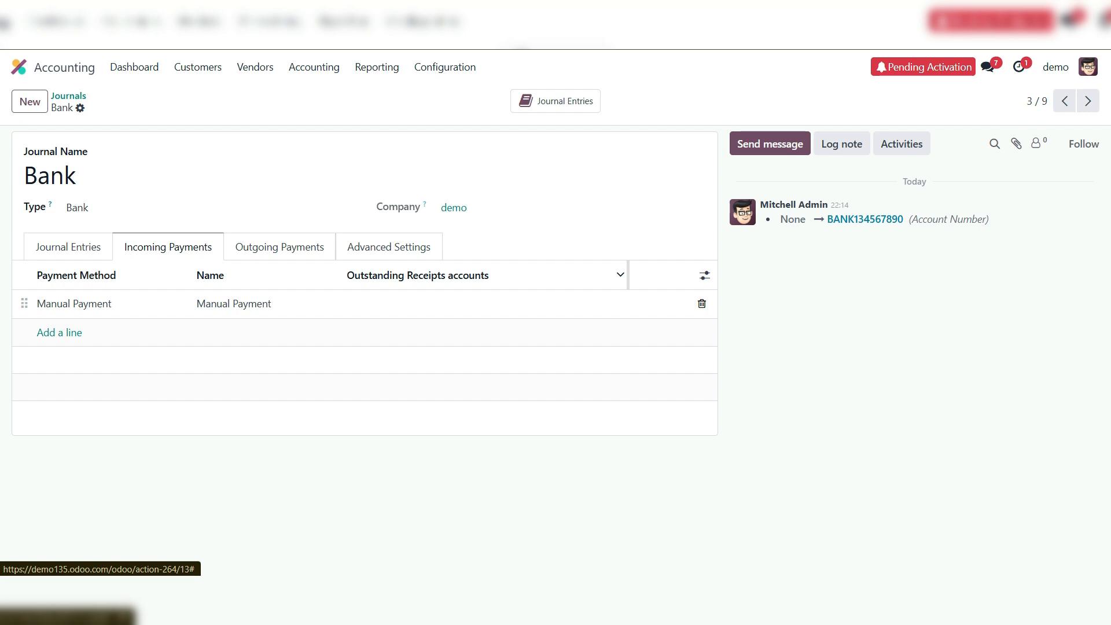
click(418, 304)
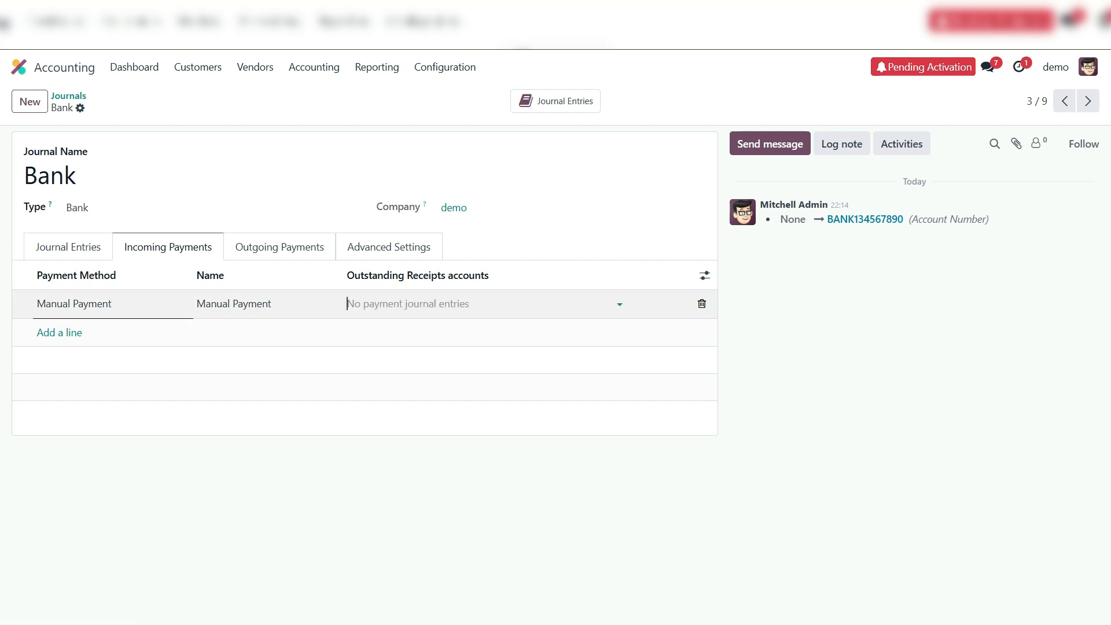
click(418, 304)
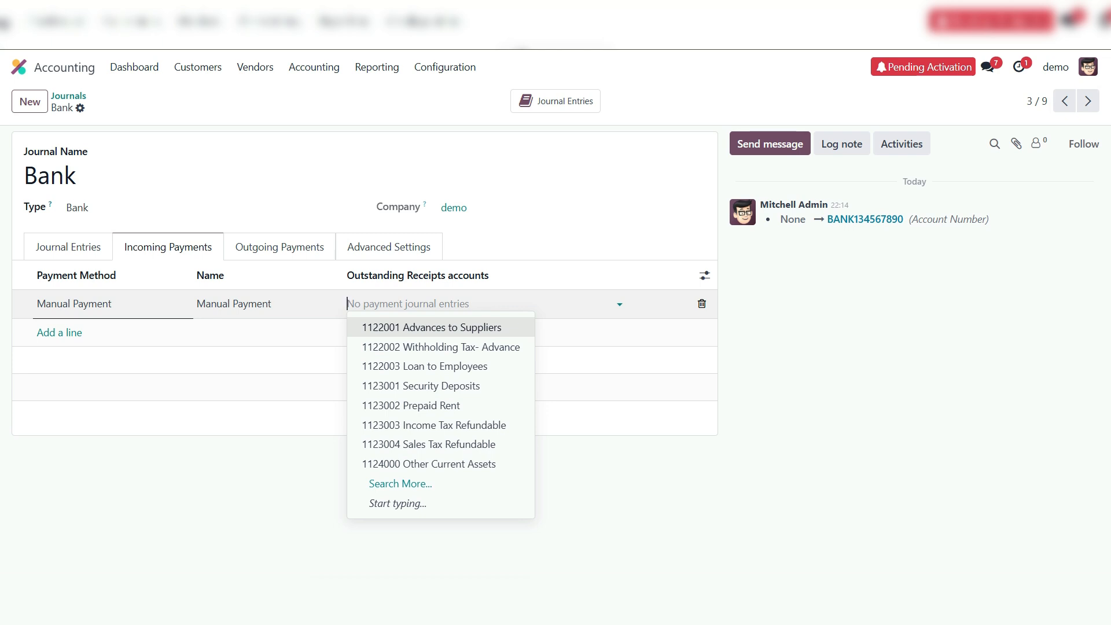
text(out)
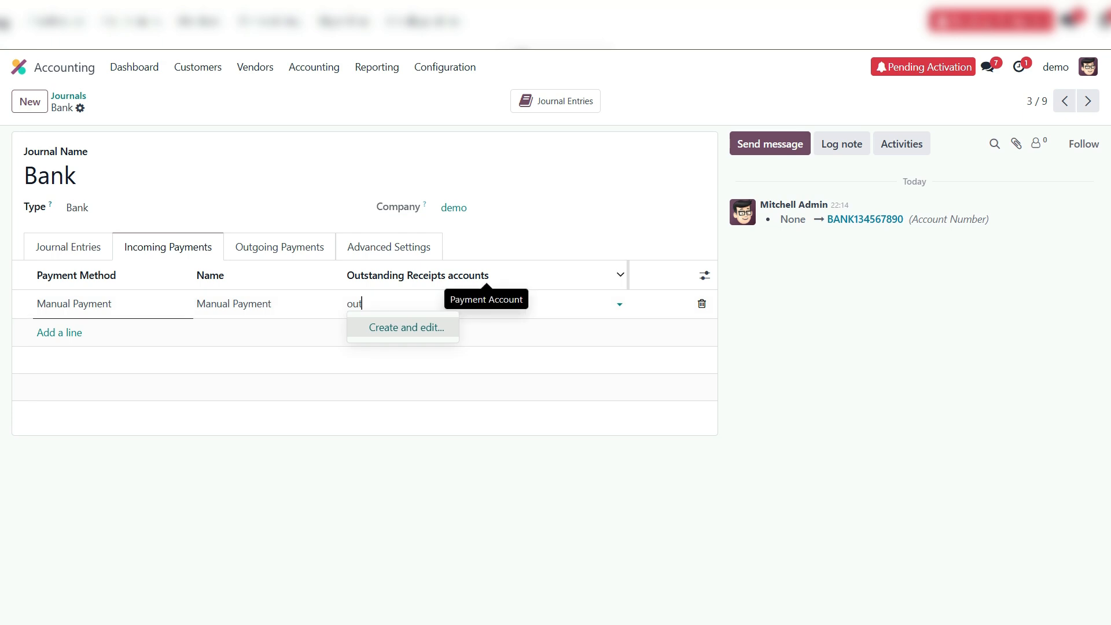
key(BackSpace)
key(BackSpace)
key(BackSpace)
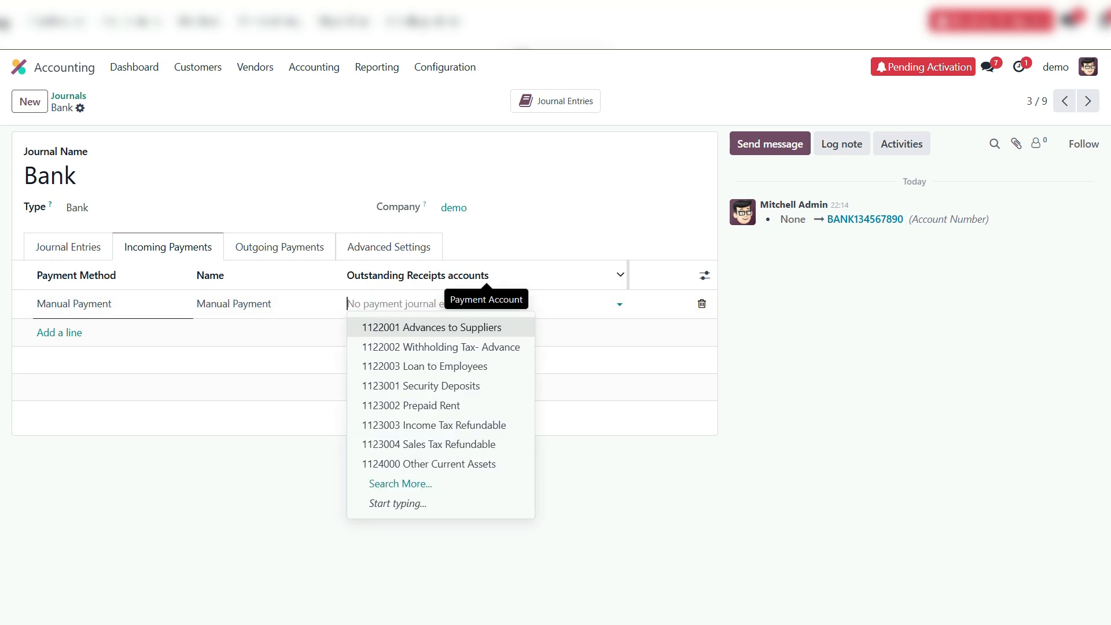
Step: Search the full list of outstanding receipts accounts for "receip" and leave the incoming payment method's account empty
click(401, 484)
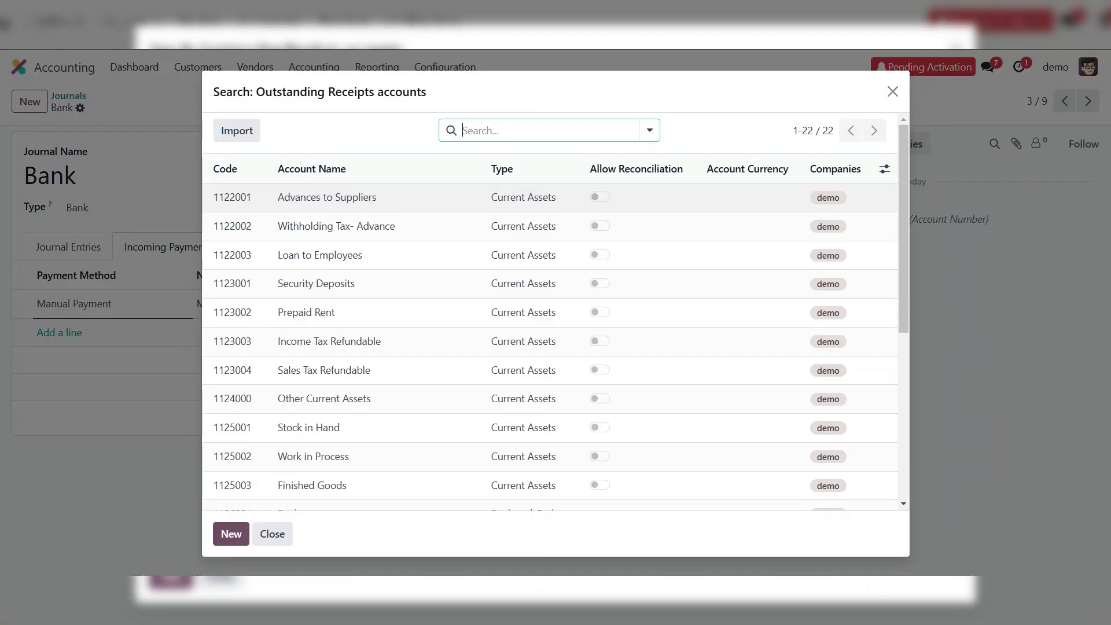
click(649, 130)
text(payj)
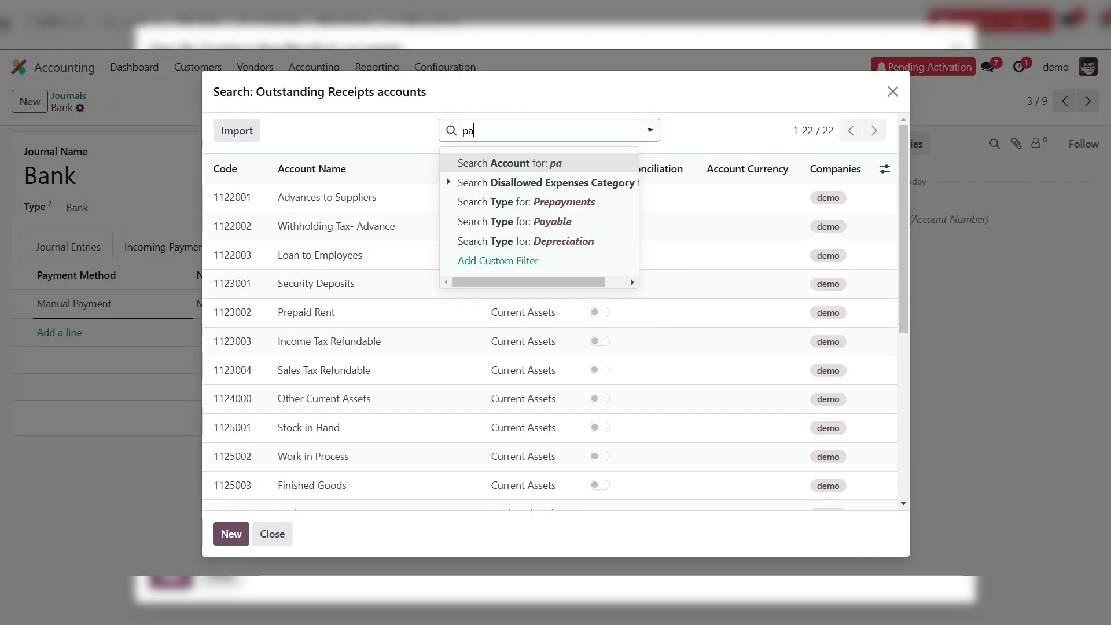
key(BackSpace)
key(BackSpace)
key(BackSpace)
key(BackSpace)
text(receip)
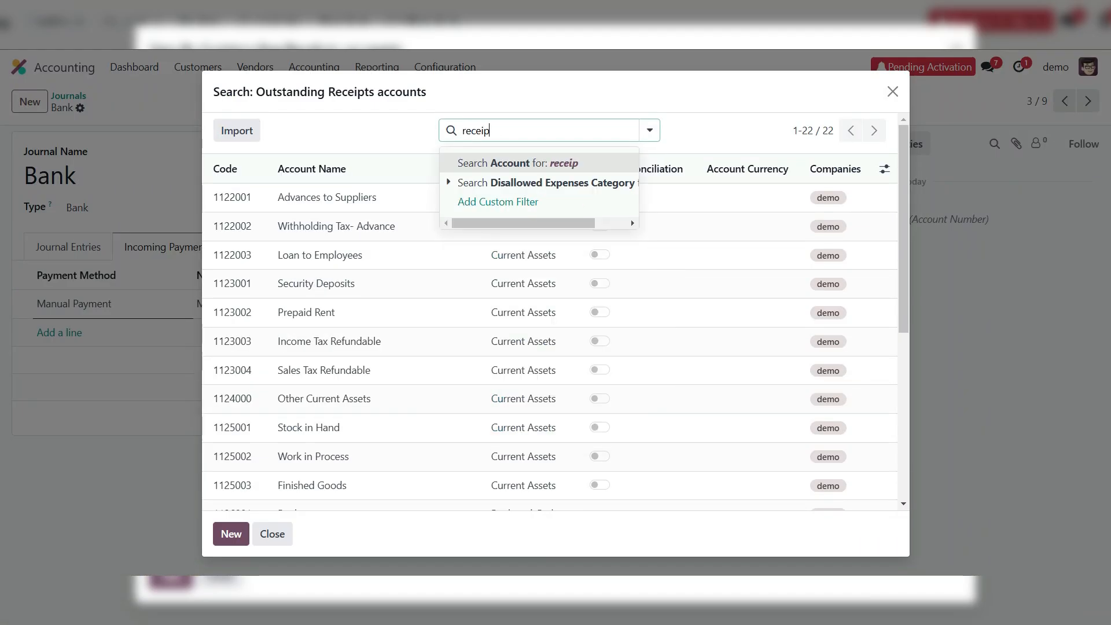
key(Return)
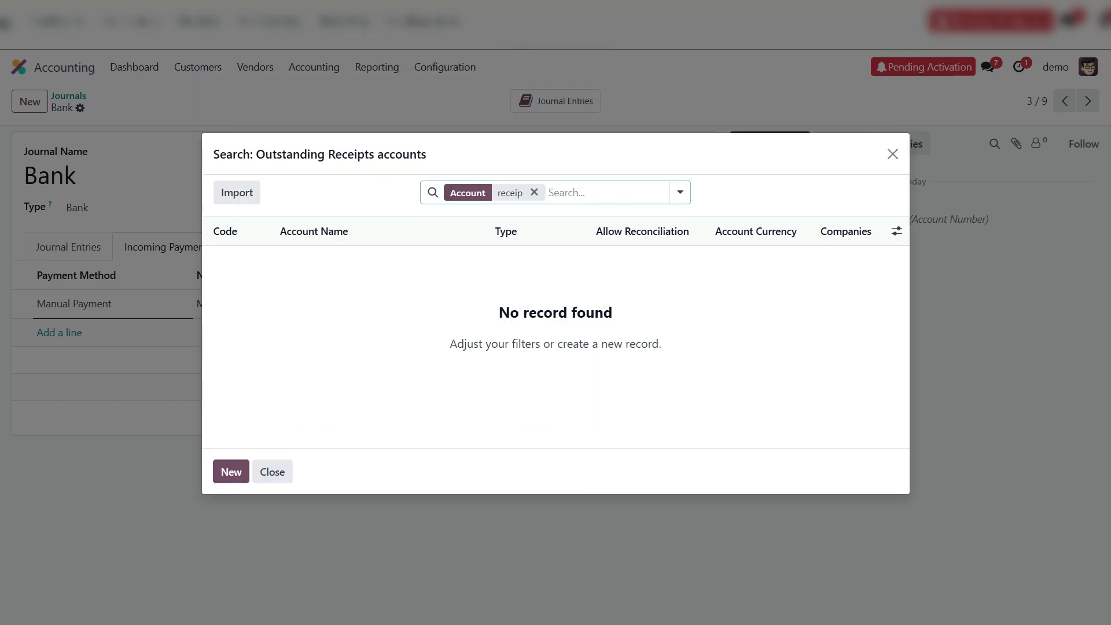
click(892, 153)
click(433, 304)
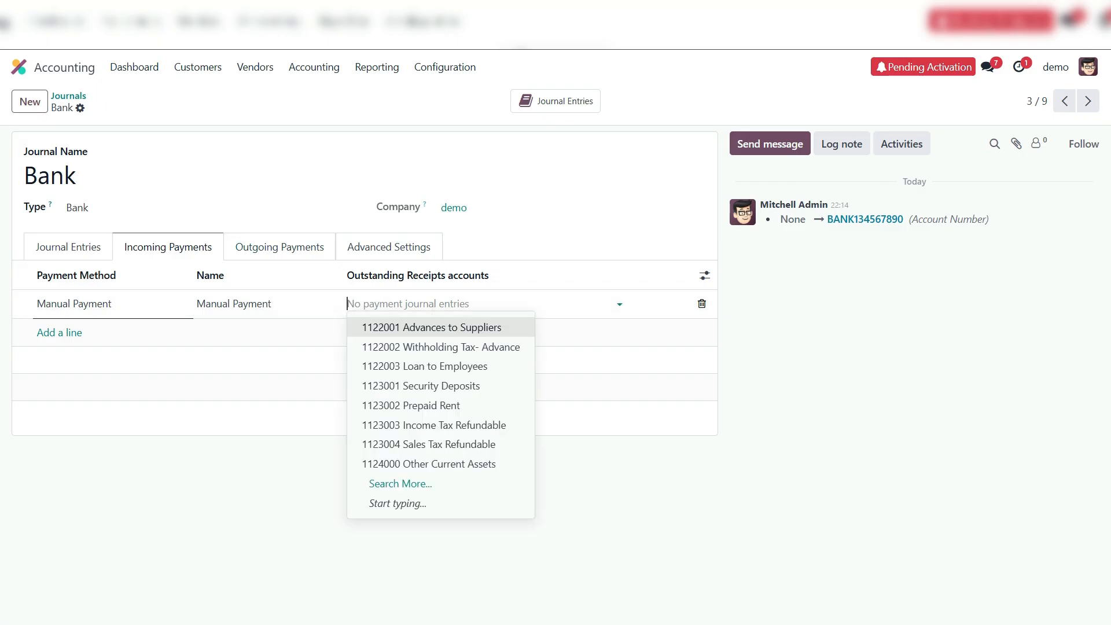
click(550, 228)
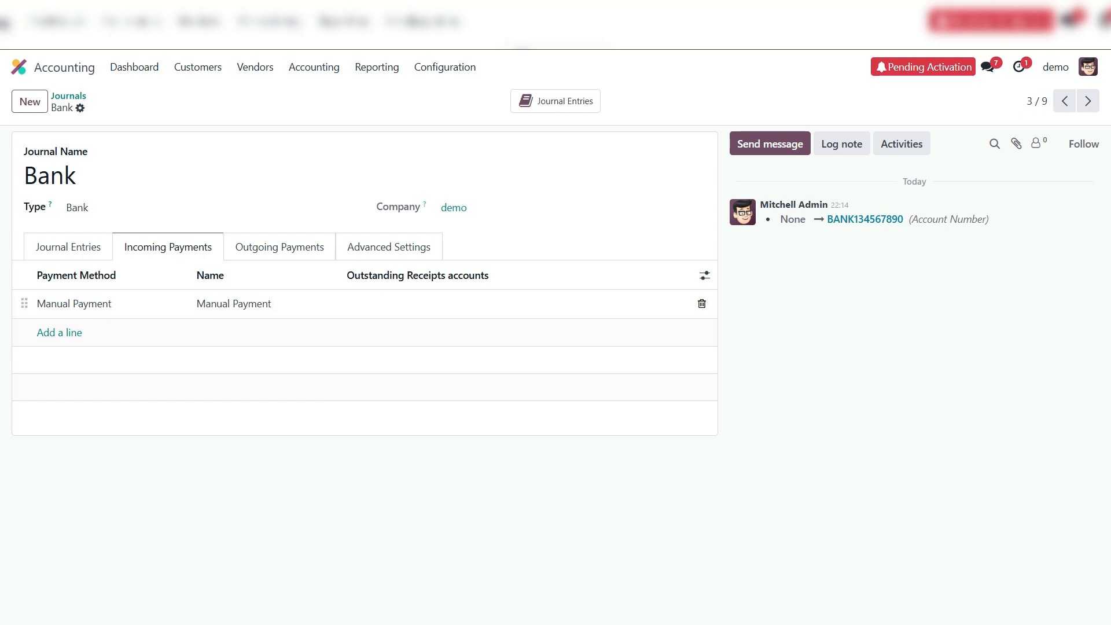
Step: Create account 1126004 "Outstanding Receipt" in the chart of accounts as Current Assets with reconciliation allowed, and save it
click(445, 67)
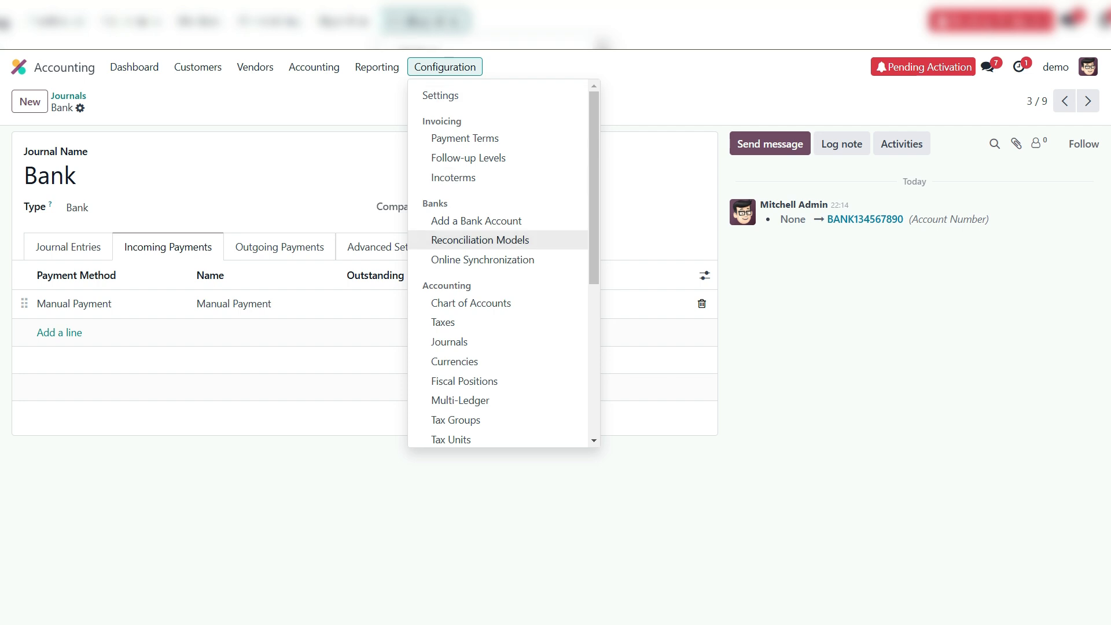
click(470, 303)
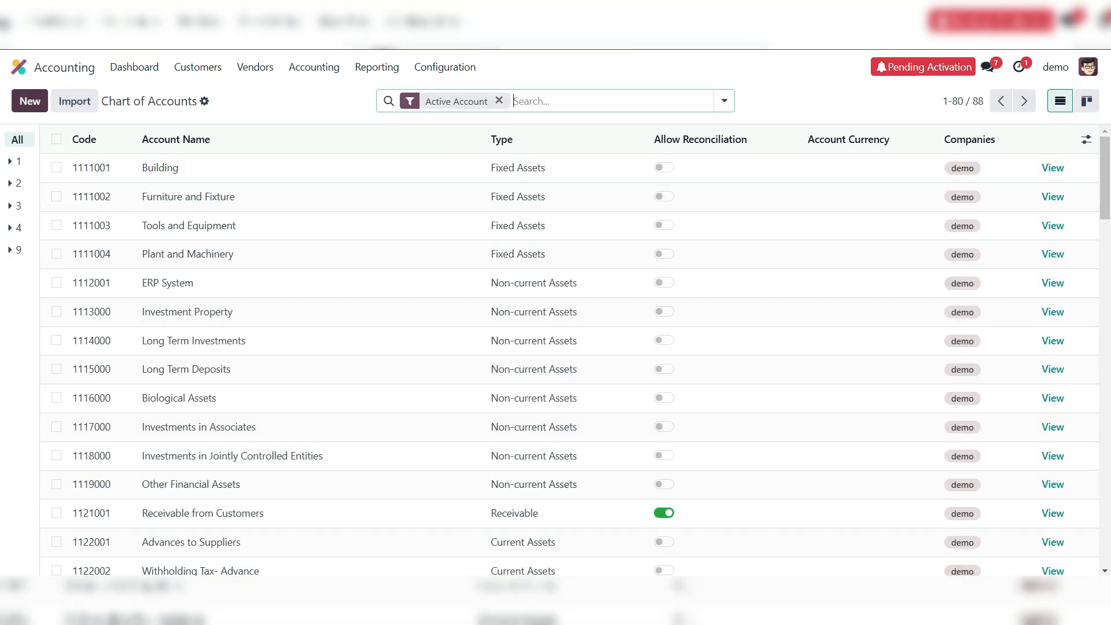
click(30, 100)
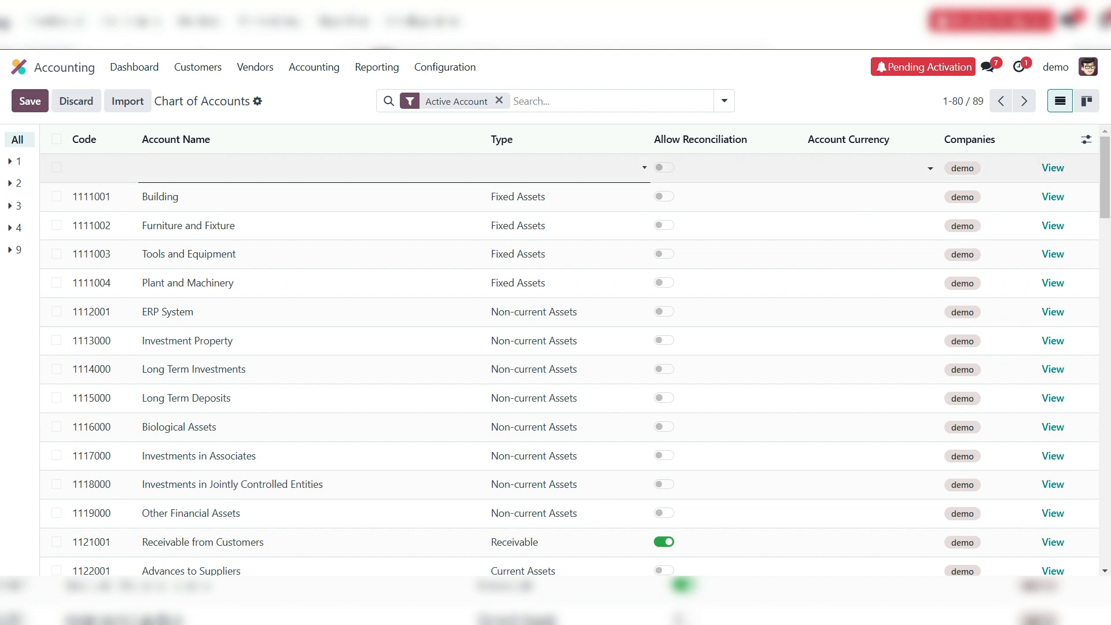
text(1126004)
key(Tab)
text(Ou)
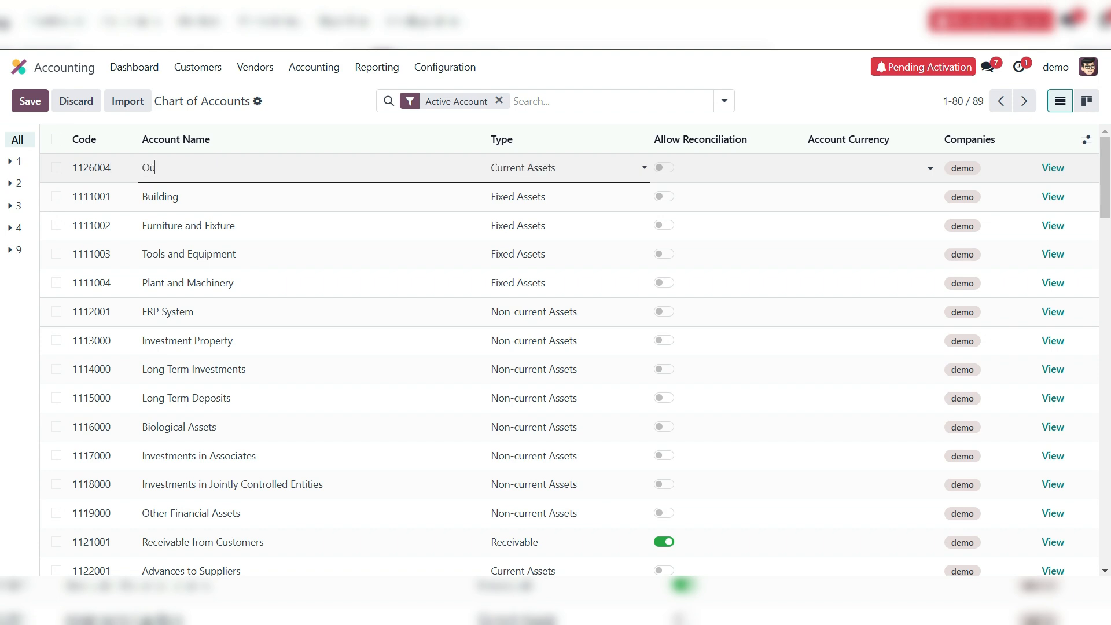
text(tstanding Receipt)
click(664, 167)
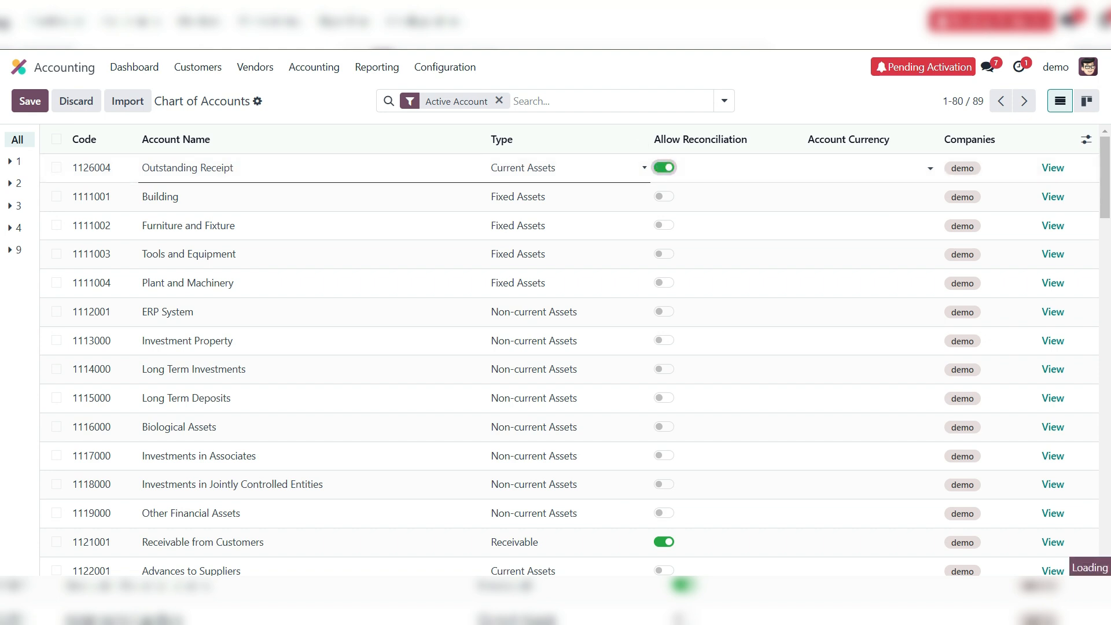
click(29, 101)
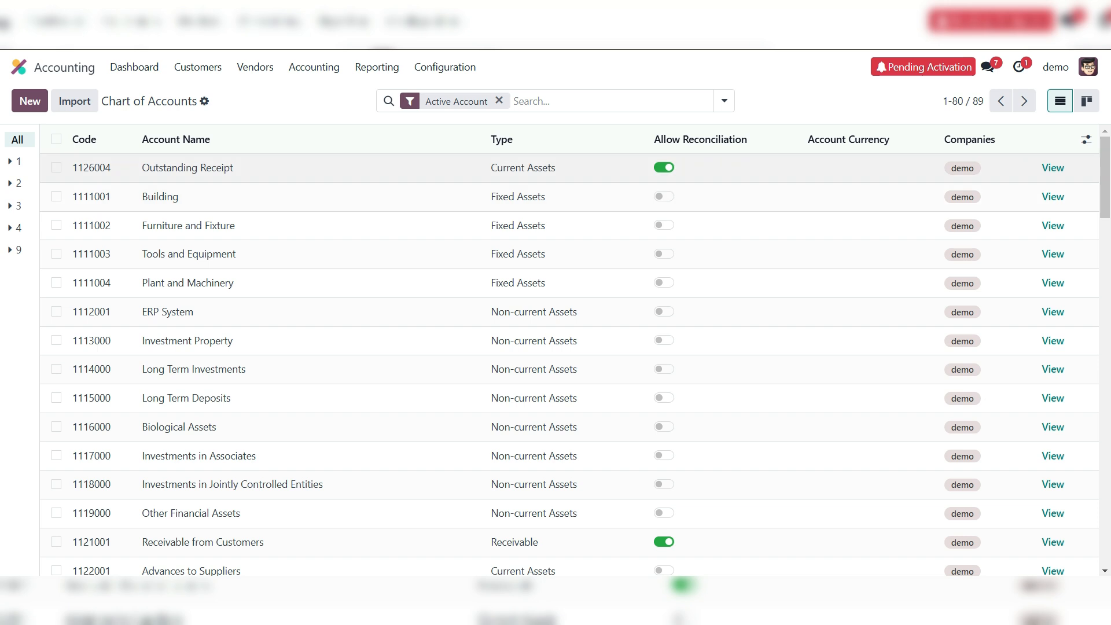
Step: Create account 1126005 "Outstanding Paymetns" in the chart of accounts as Current Assets with reconciliation allowed, and save it
click(30, 101)
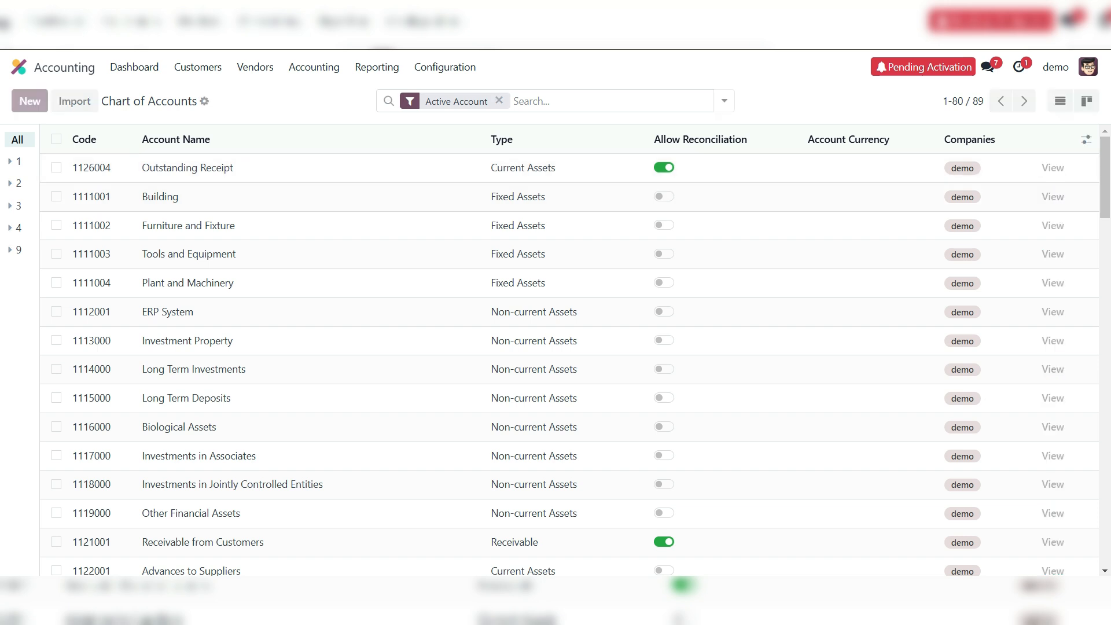
text(1126005)
key(Tab)
text(Outstanding Paymetns)
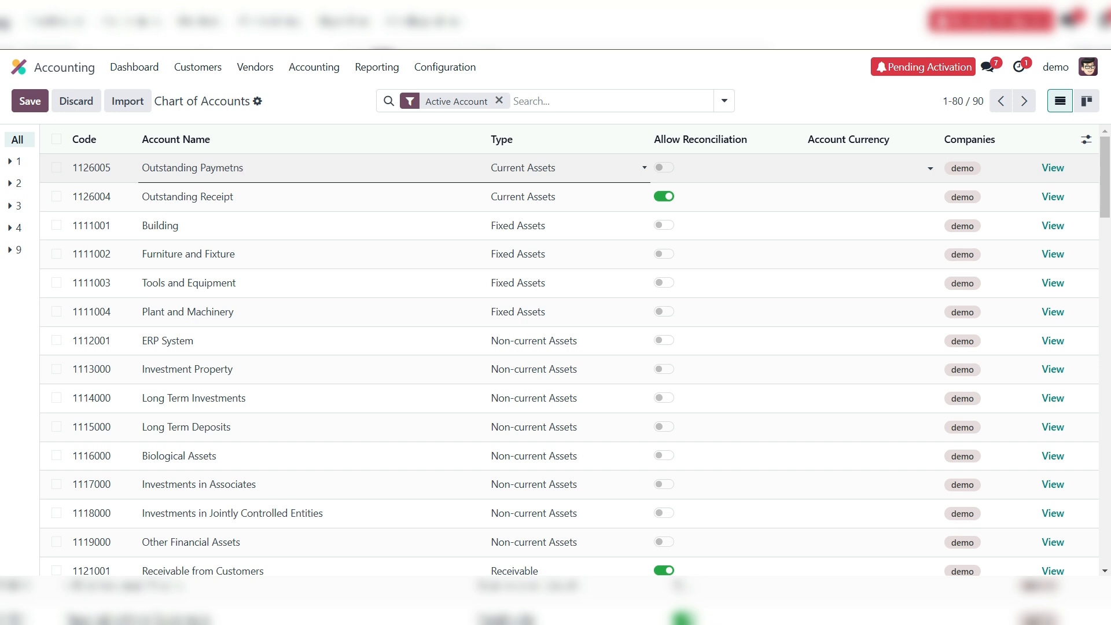
click(664, 168)
click(29, 101)
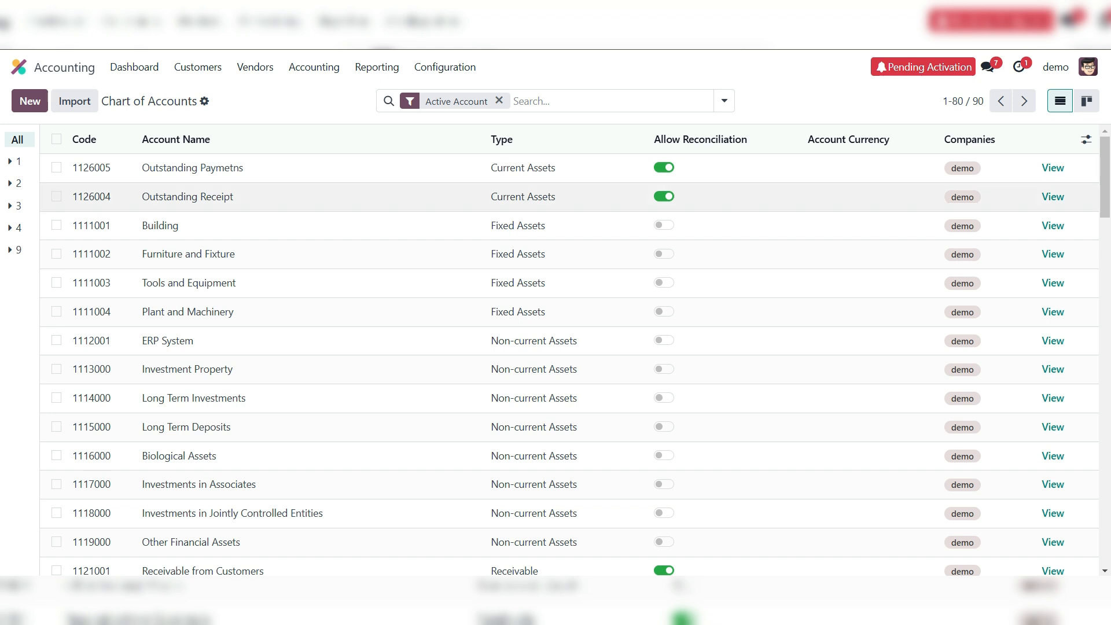
Step: Rename account 1126004 to "Outstanding Receipts" in the chart of accounts and save the change
click(239, 196)
click(238, 197)
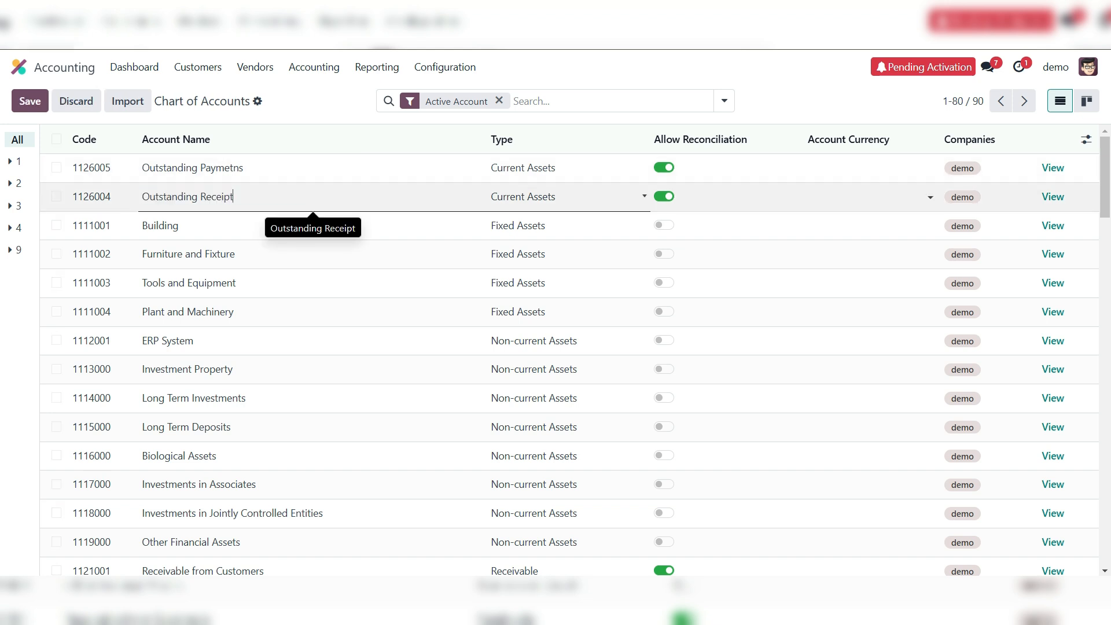
text(s)
click(30, 101)
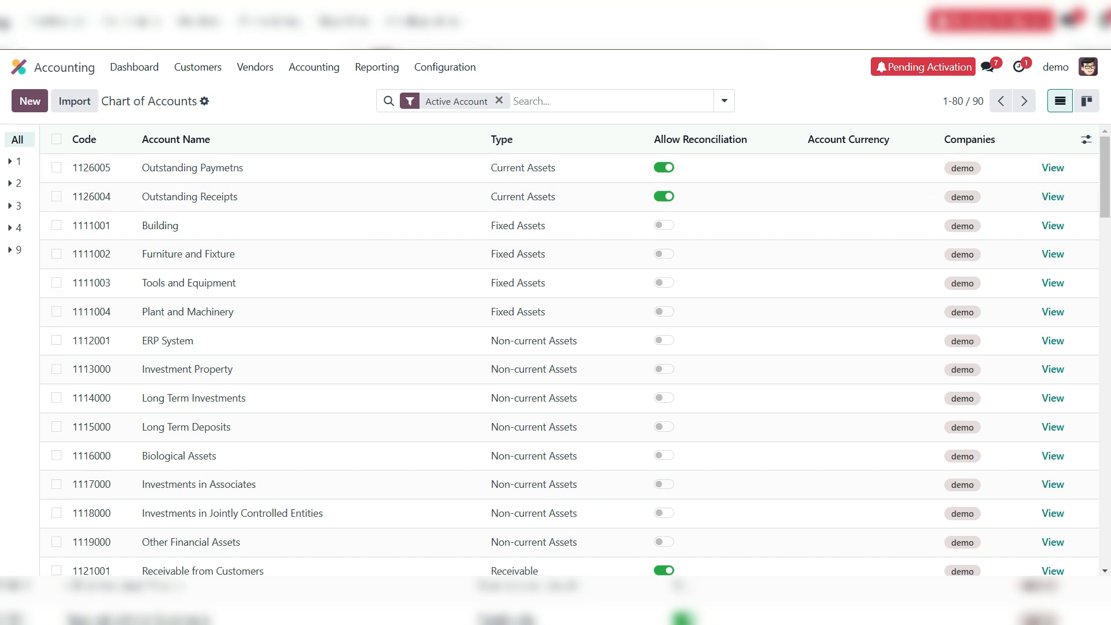
Step: Set 1126005 Outstanding Paymetns as the outstanding payments account of the Bank journal's outgoing Manual Payment method, and save the journal
click(445, 67)
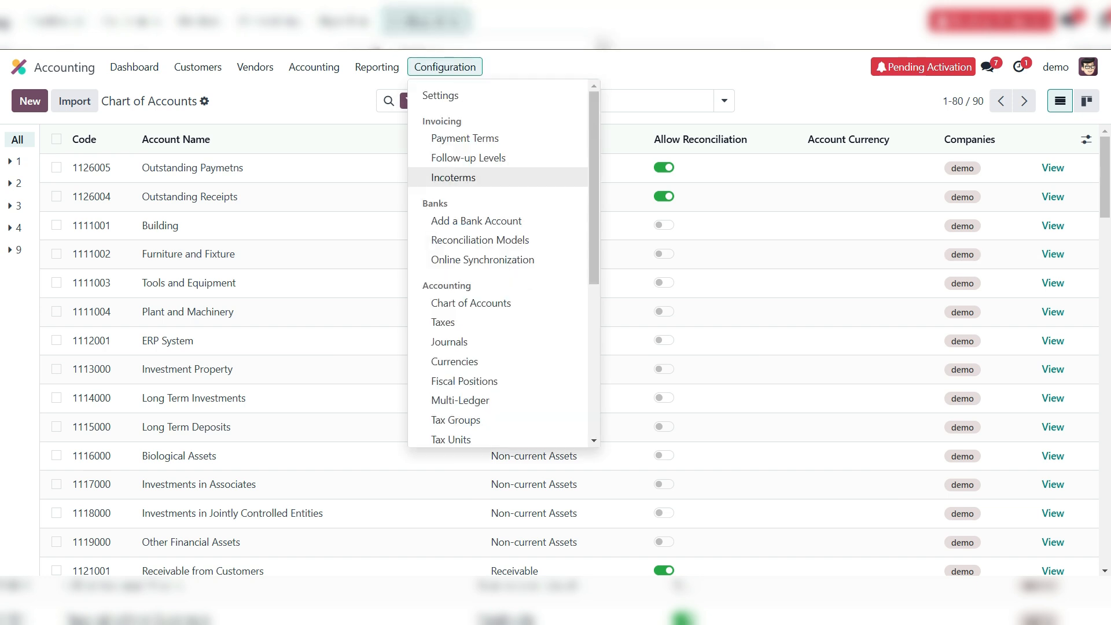
click(449, 341)
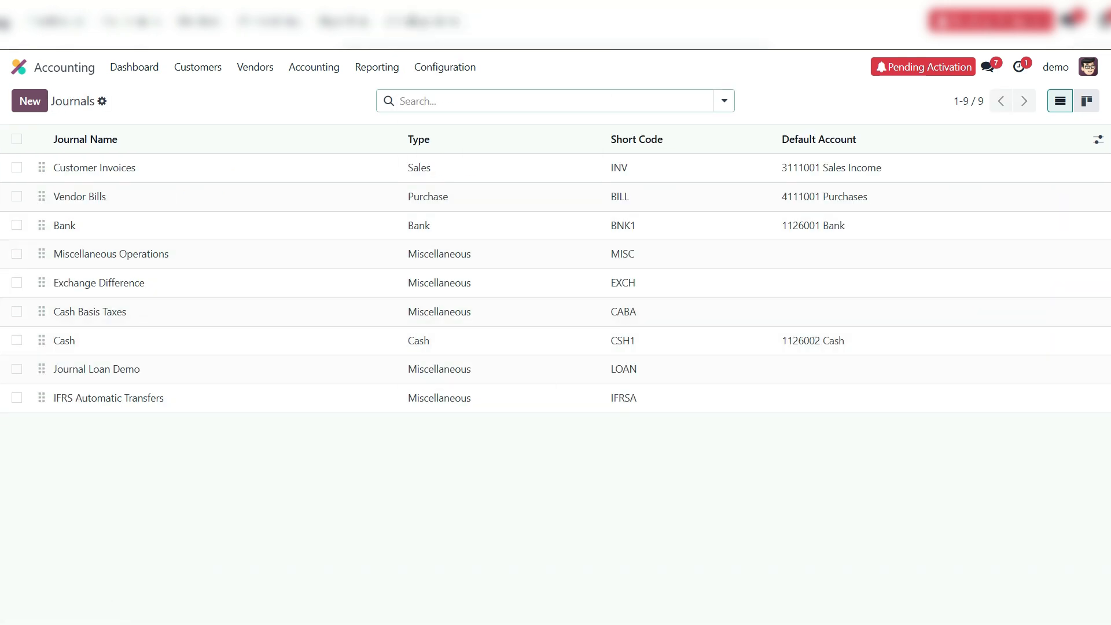
click(408, 227)
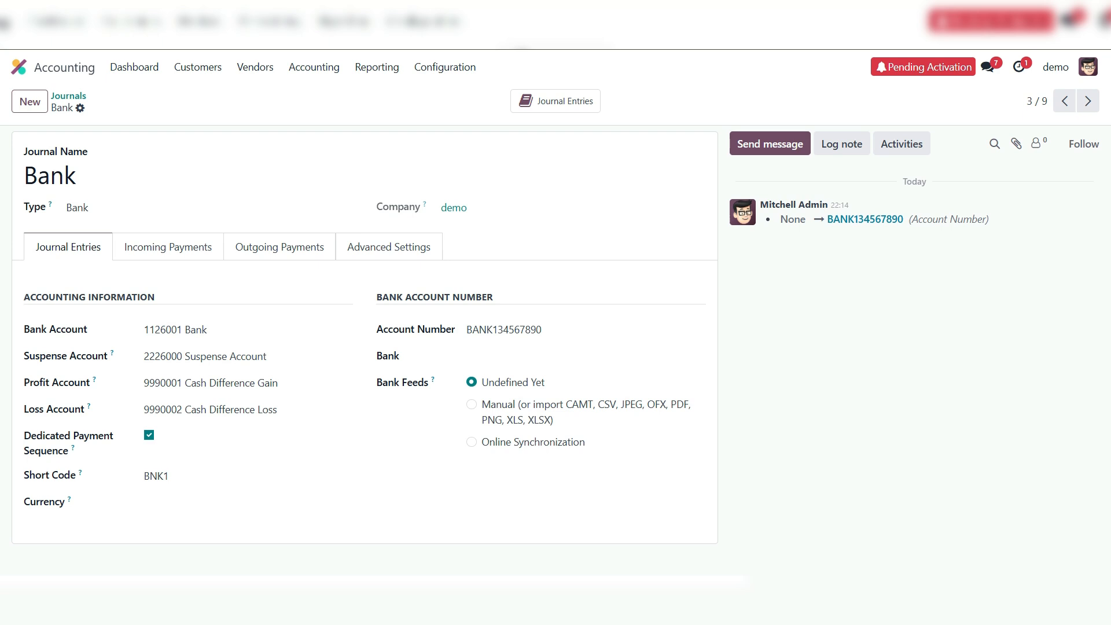
click(168, 246)
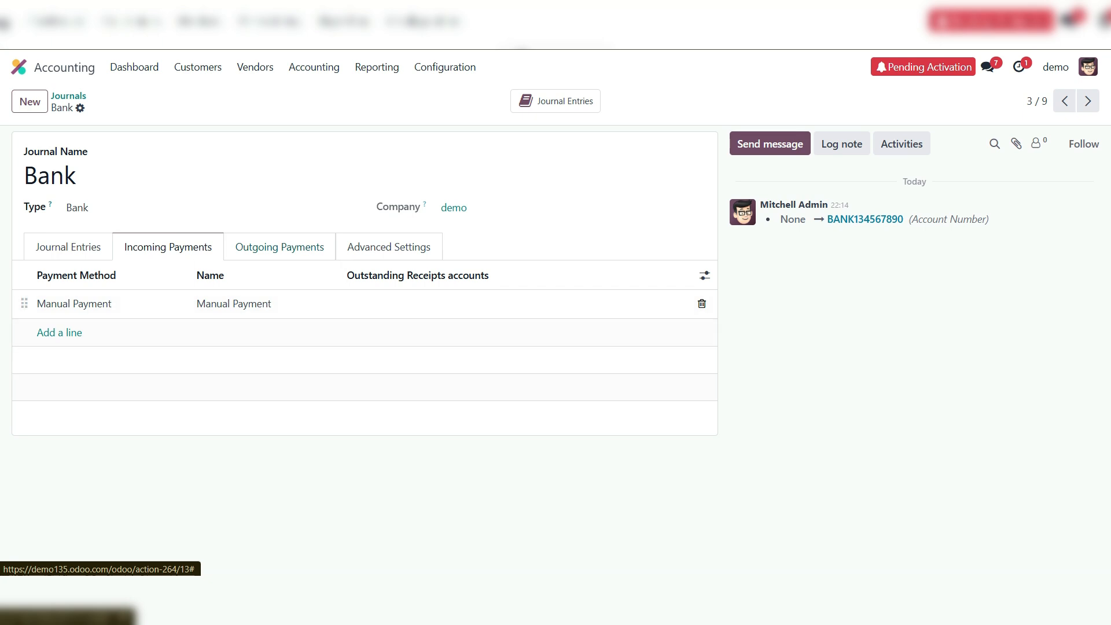
click(279, 247)
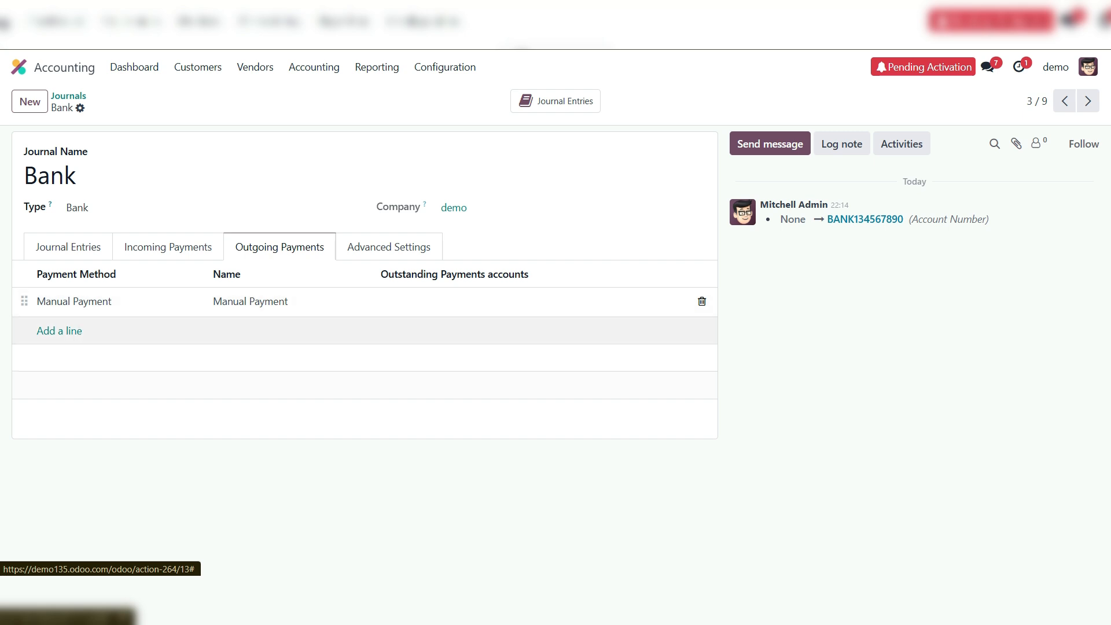
click(454, 302)
click(454, 302)
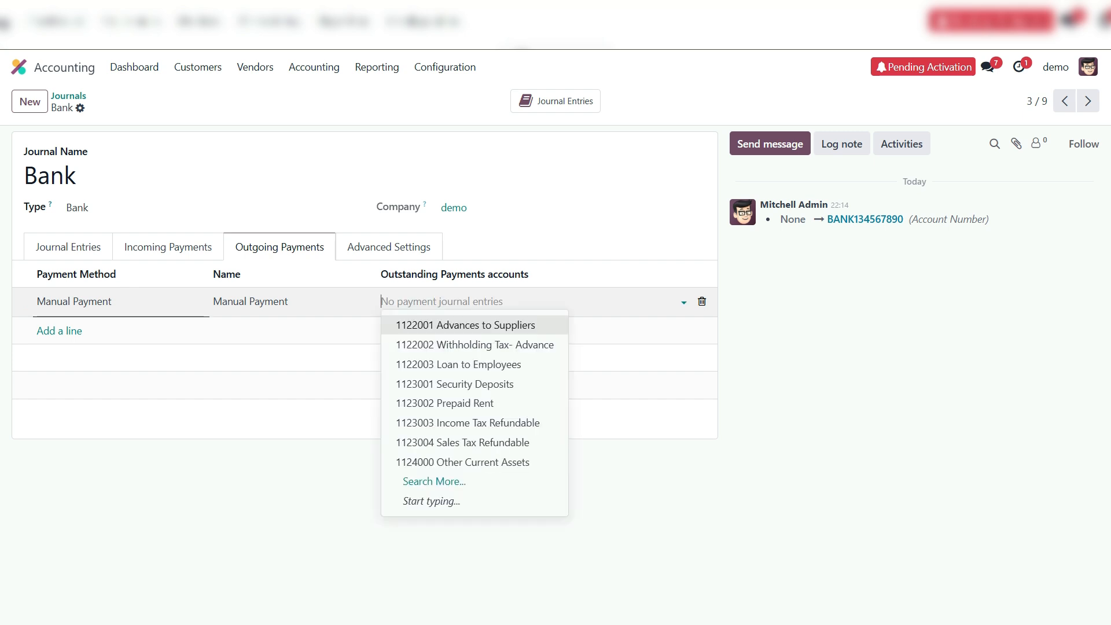
text(out)
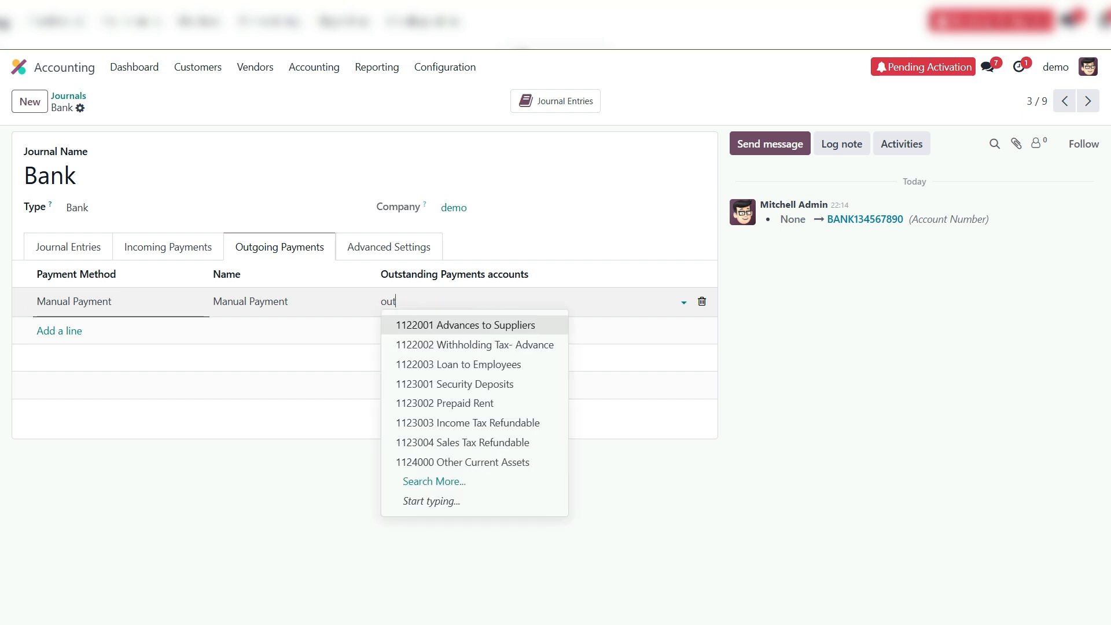
key(Down)
key(Return)
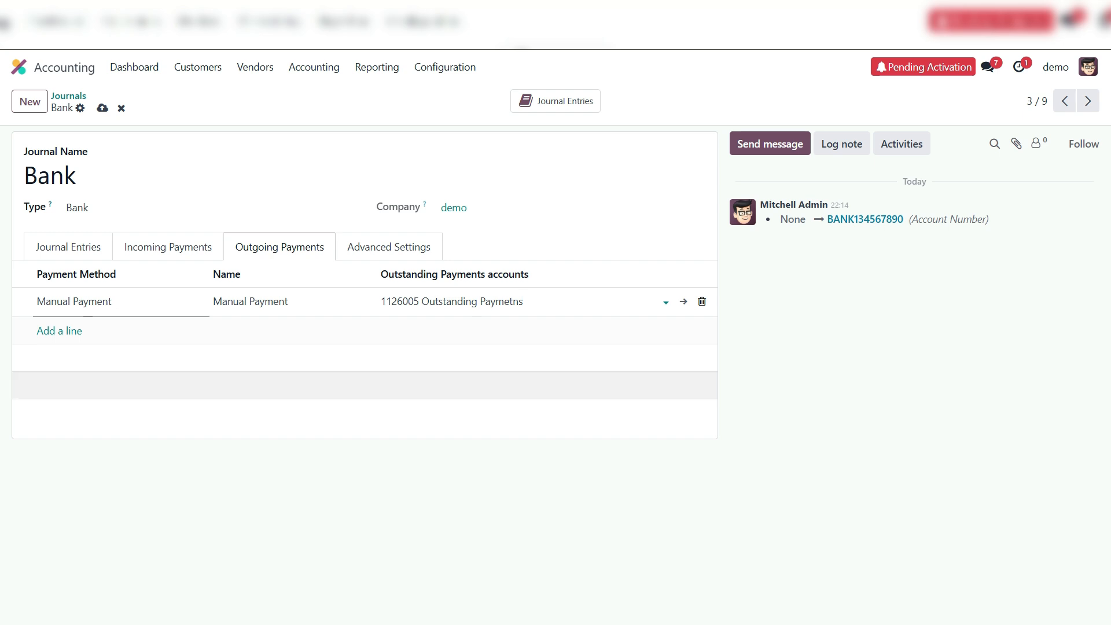
click(103, 108)
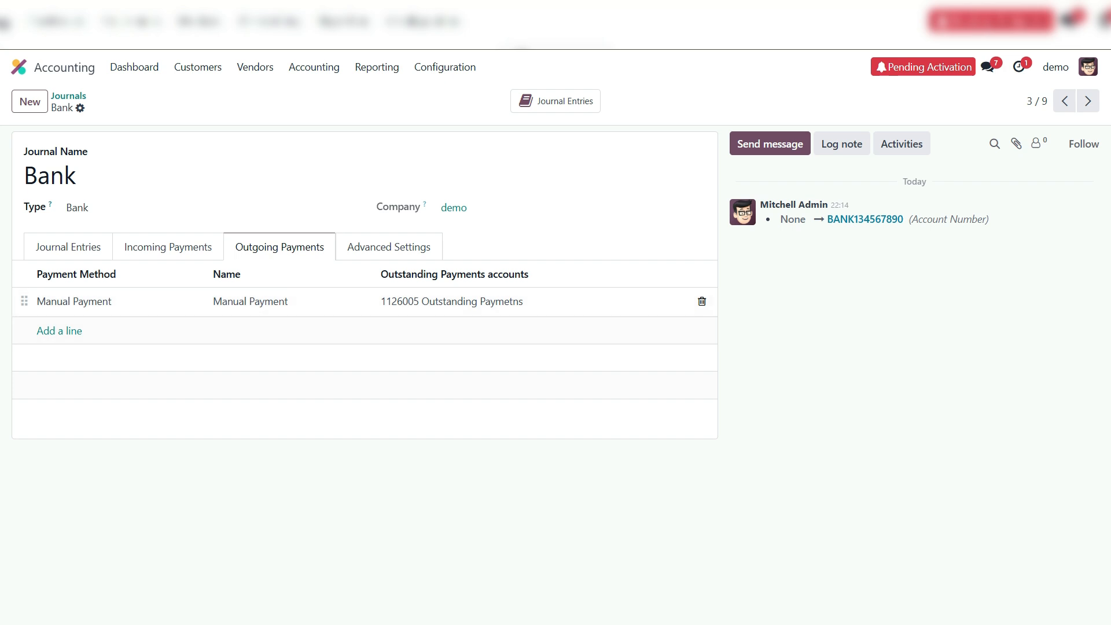
Step: Register a payment for Azure Interior's vendor bill BILL/2024/12/0002 through the Bank journal with the Manual Payment method
click(254, 66)
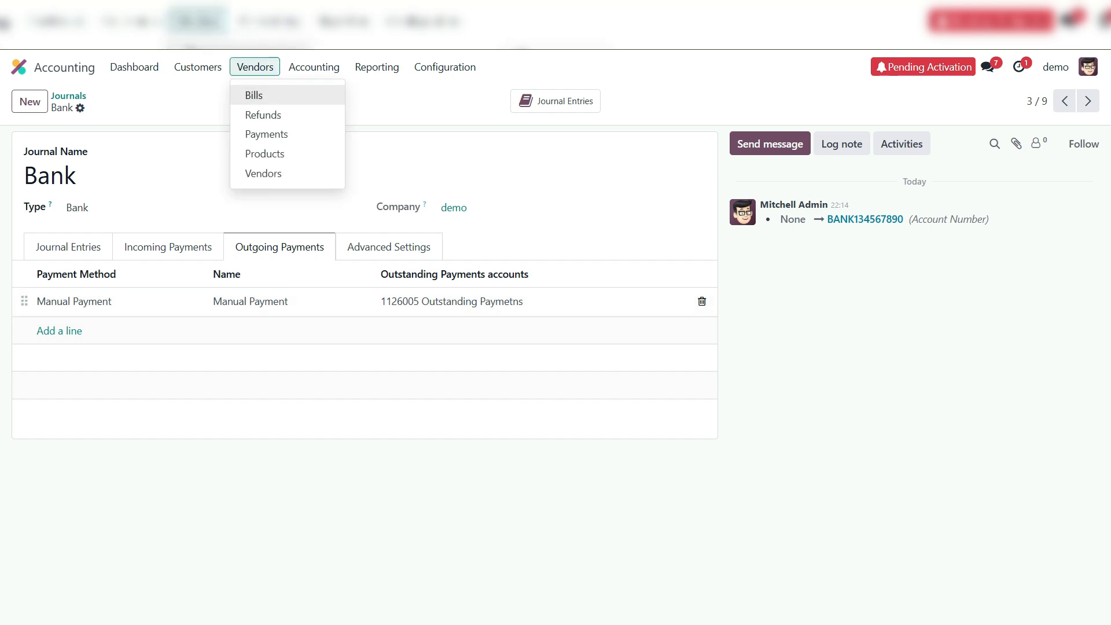
click(254, 95)
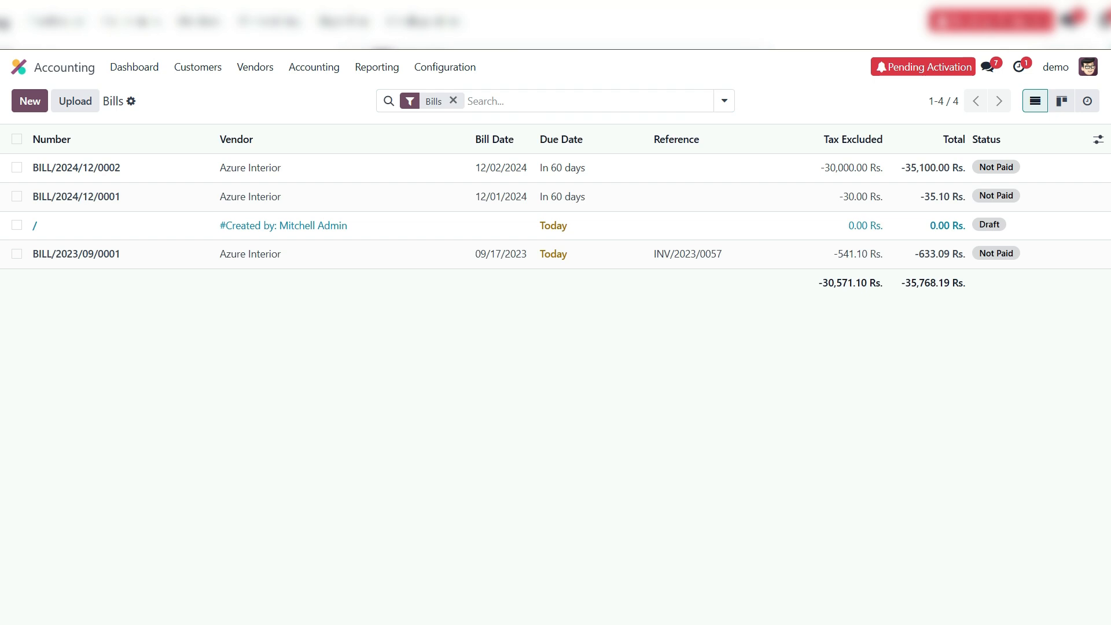
click(76, 167)
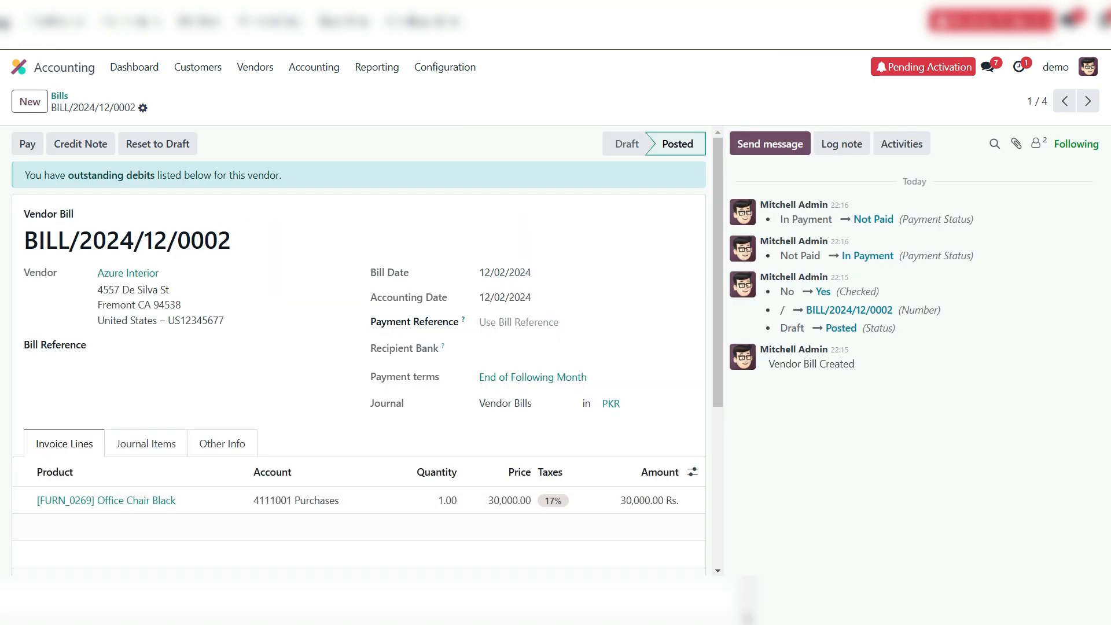
scroll(359, 347, down, 3)
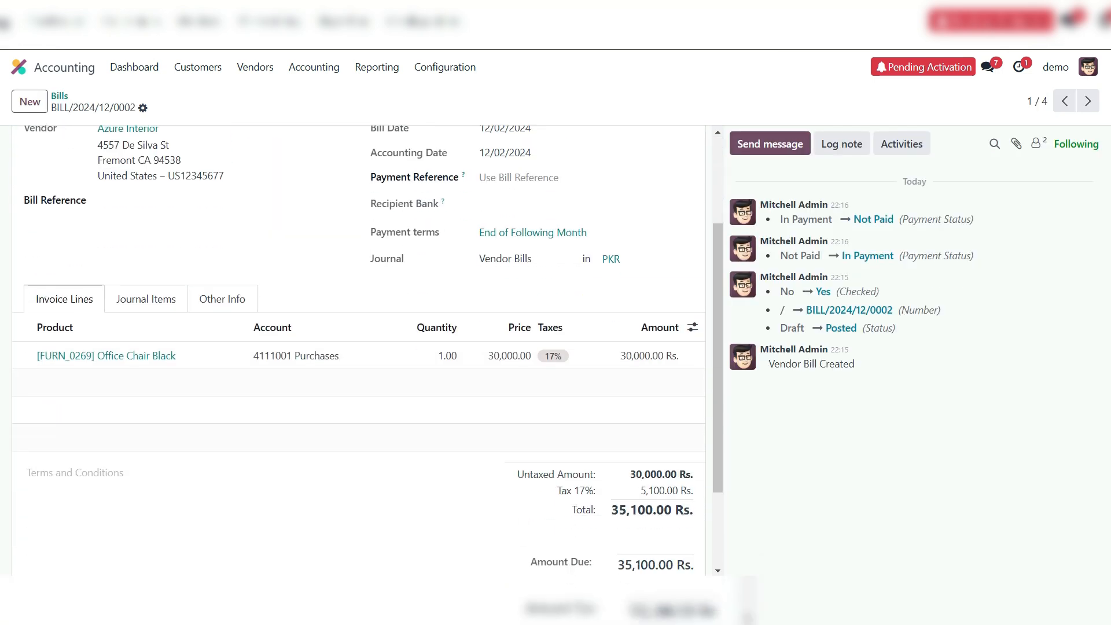
scroll(359, 347, up, 4)
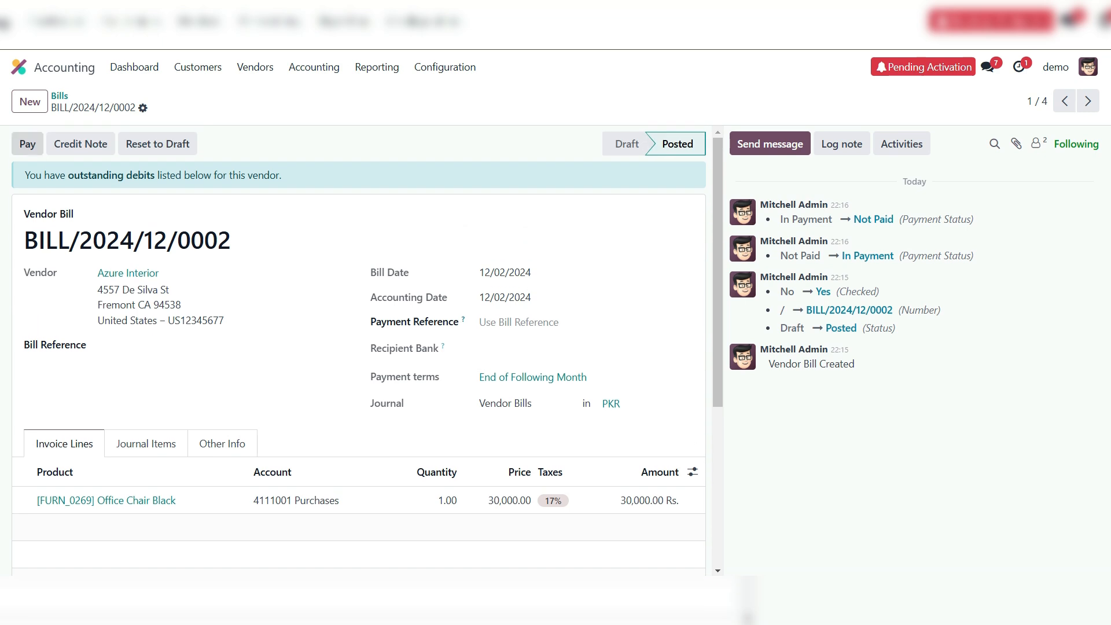
click(27, 143)
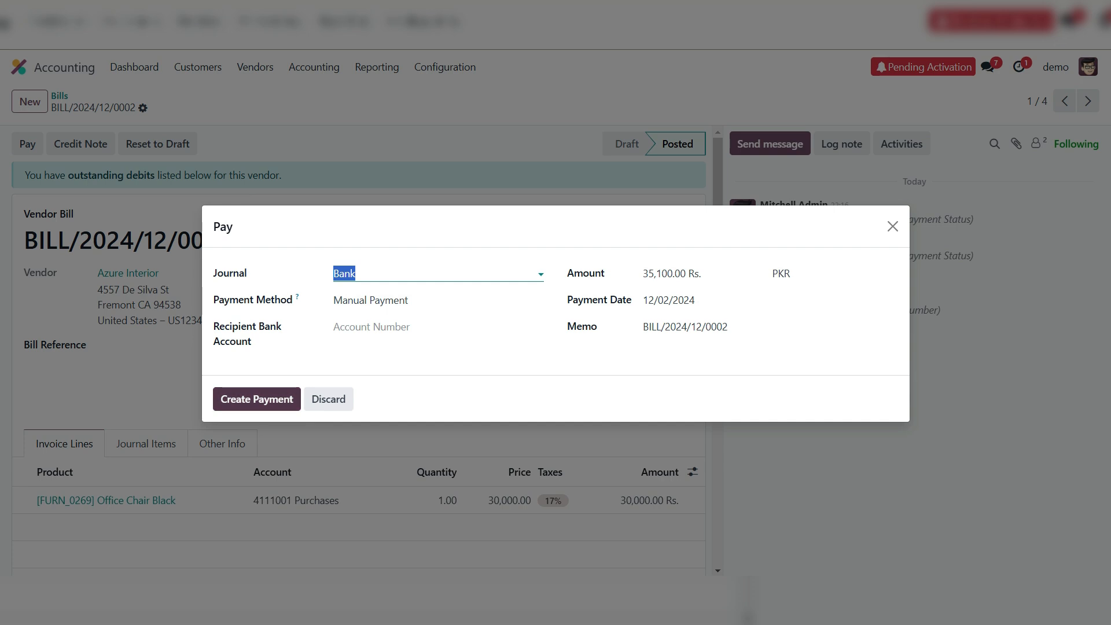
click(256, 399)
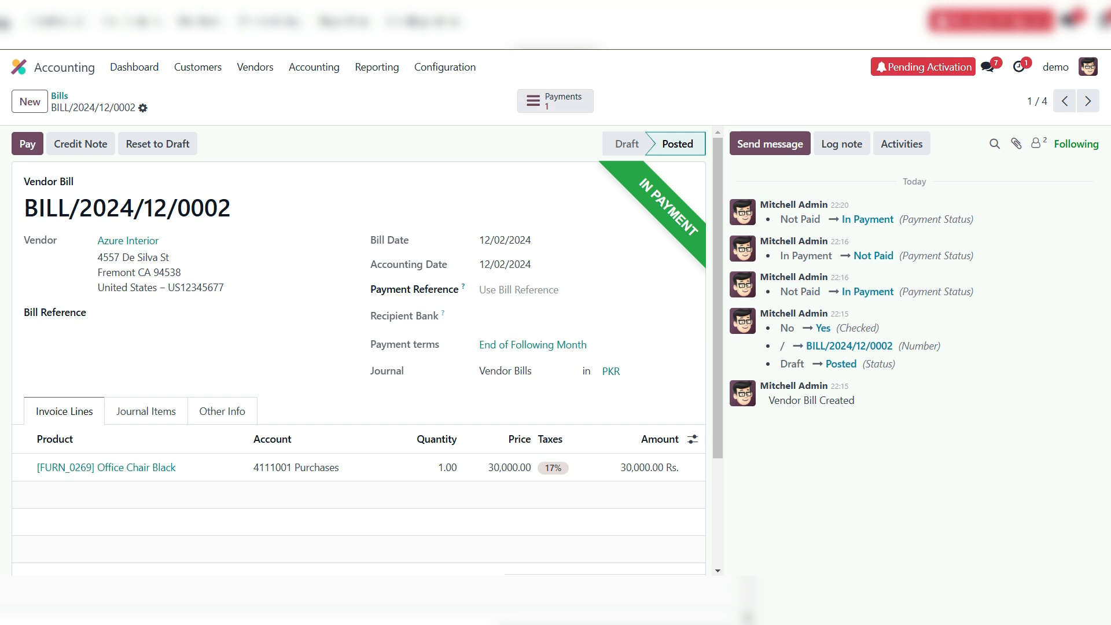
Step: Validate the payment linked to bill BILL/2024/12/0002 and open its journal entry
click(560, 101)
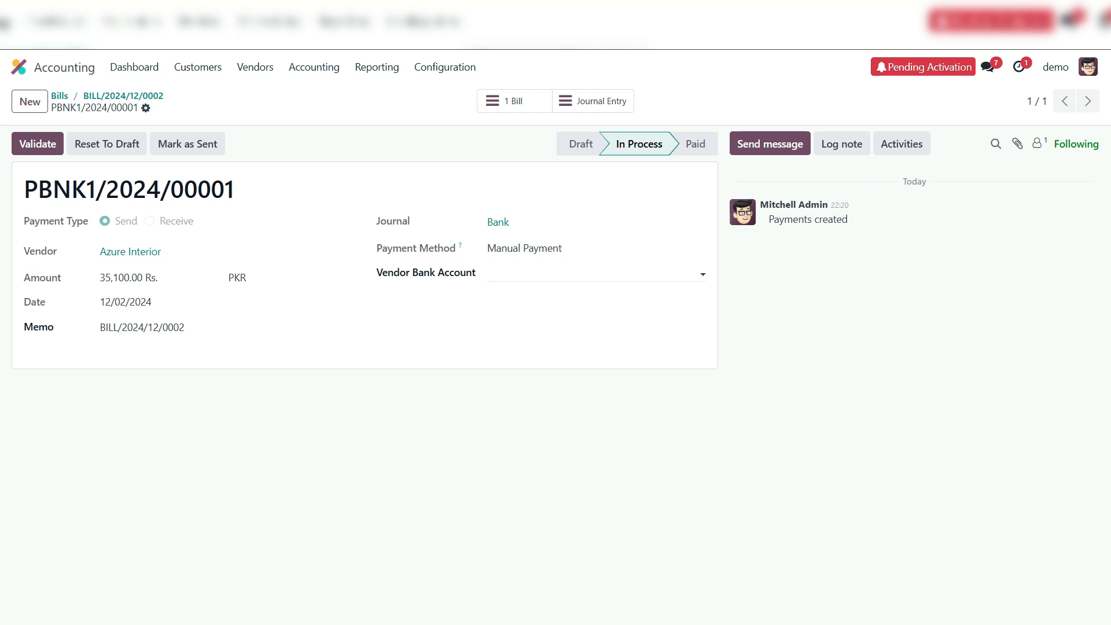
click(38, 144)
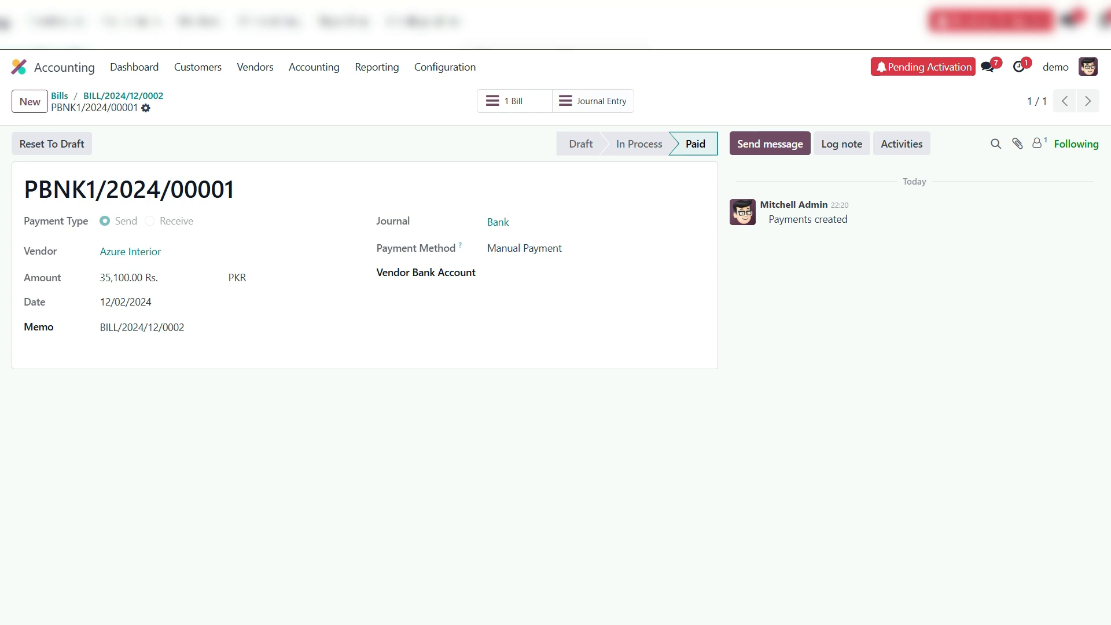
click(594, 101)
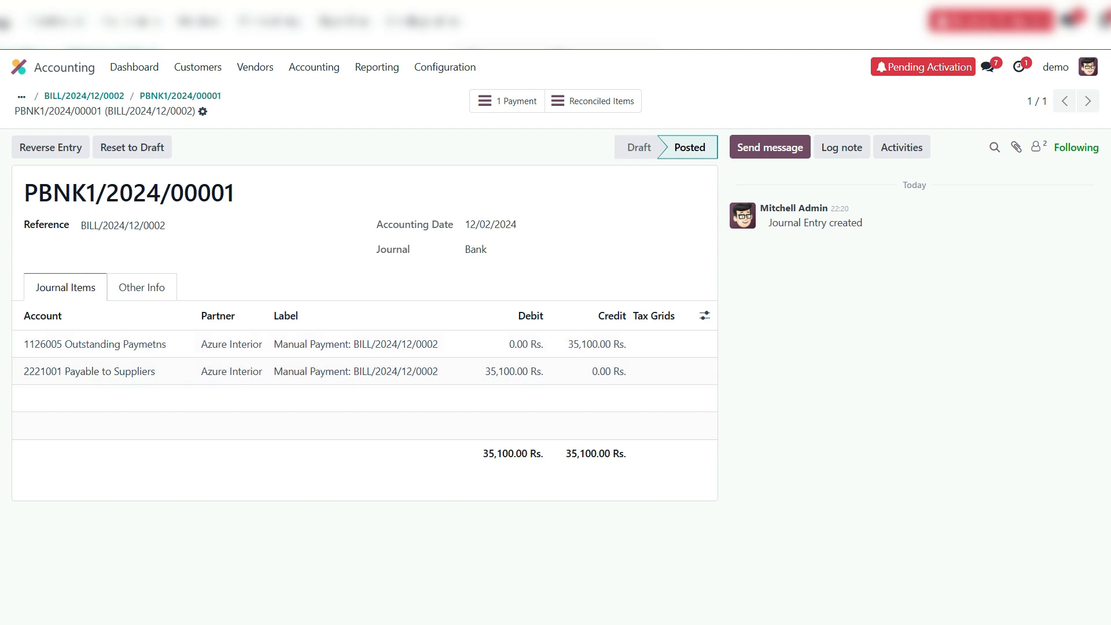
Step: Return to bill BILL/2024/12/0002 and examine the journal entry info of its payment beneath the bill total
click(84, 96)
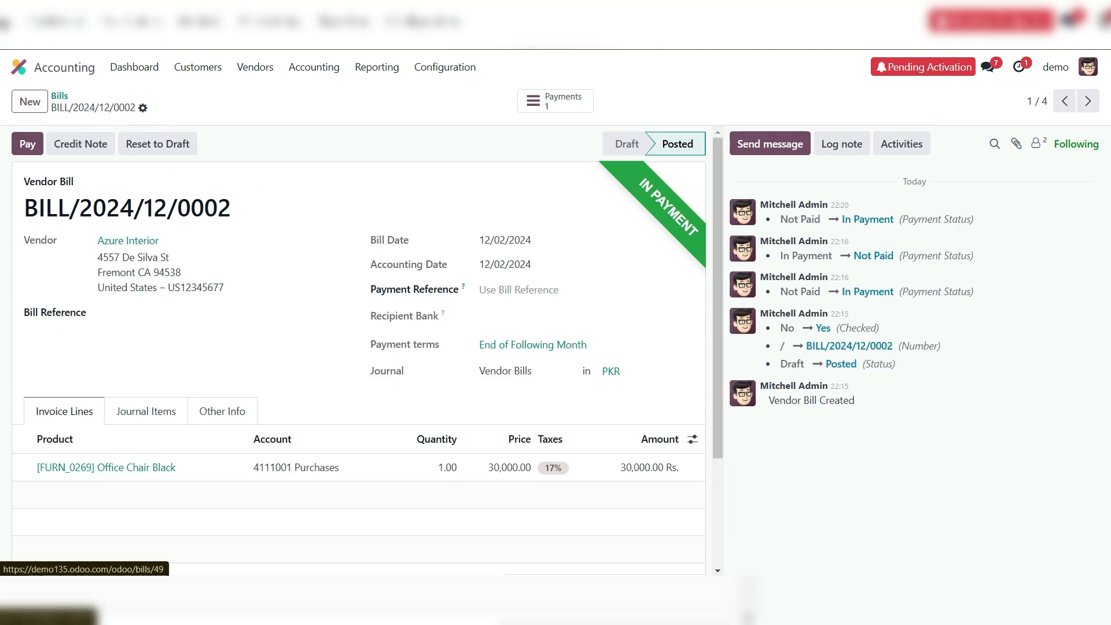
scroll(359, 347, down, 3)
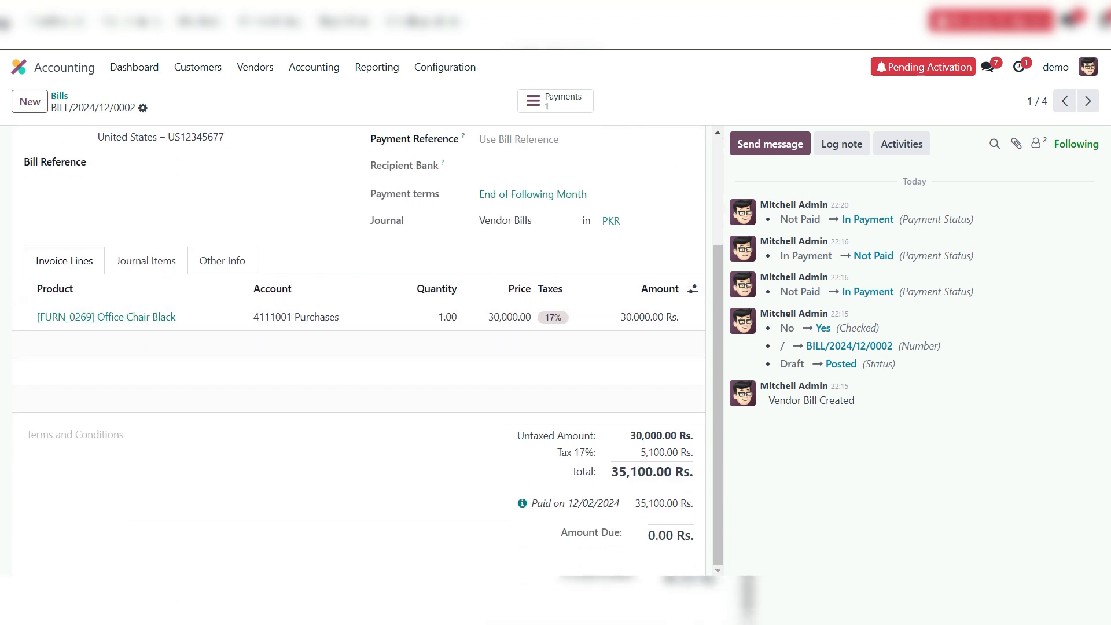
click(522, 504)
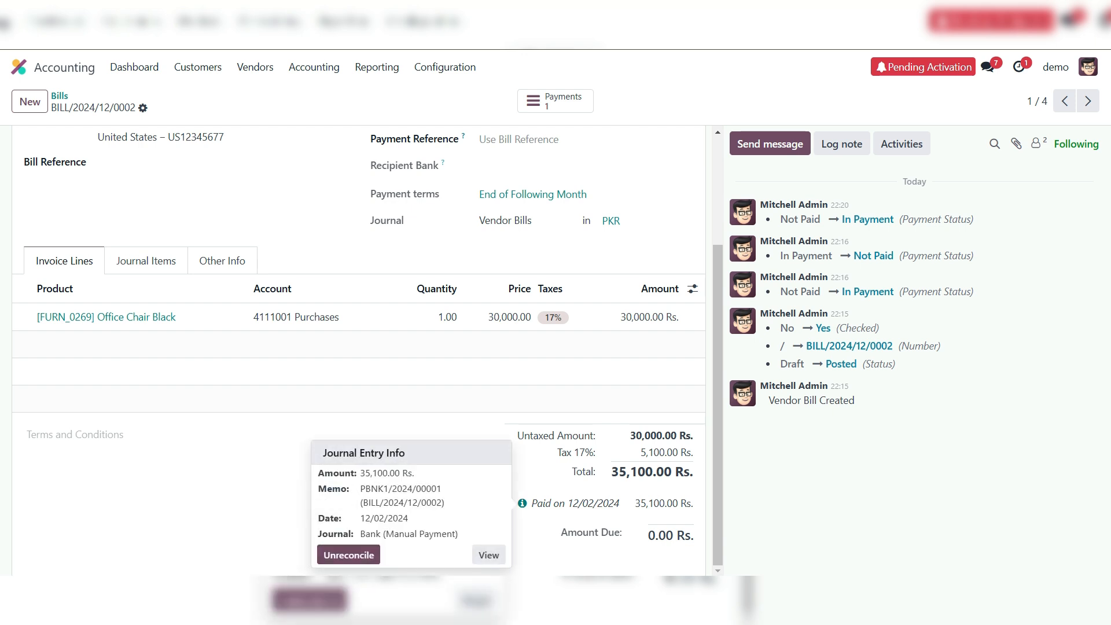
drag(360, 488, 444, 504)
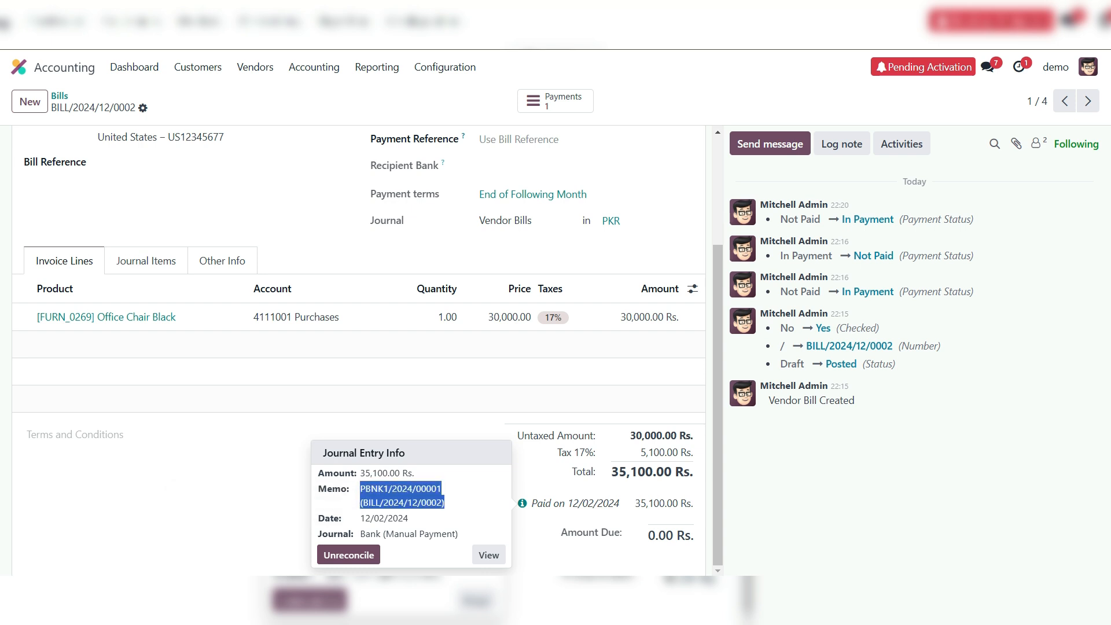
click(550, 556)
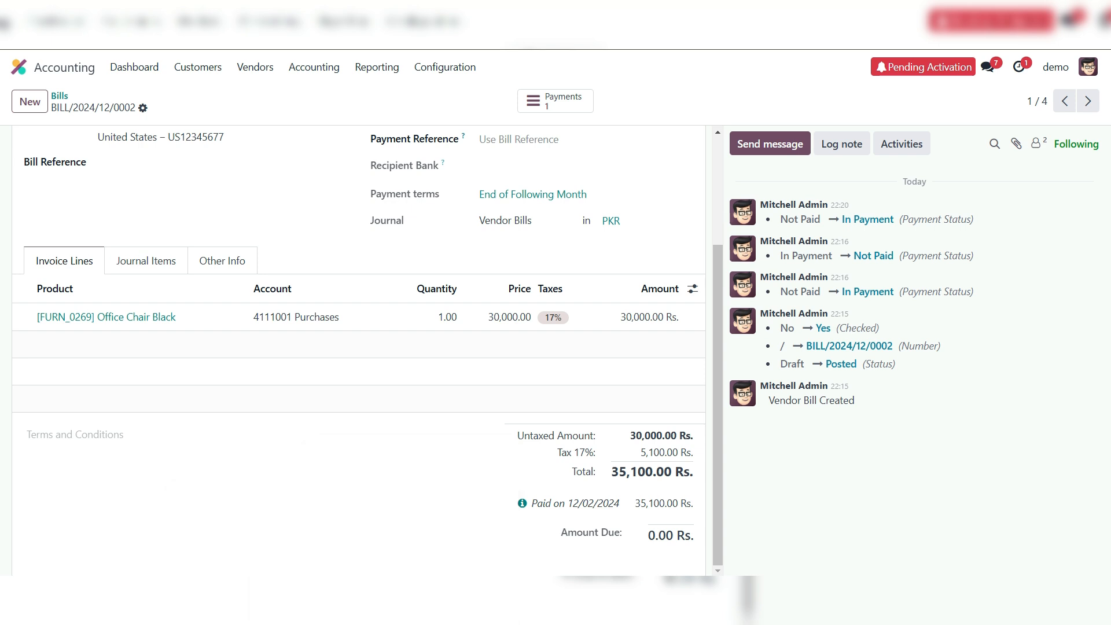
scroll(550, 463, up, 3)
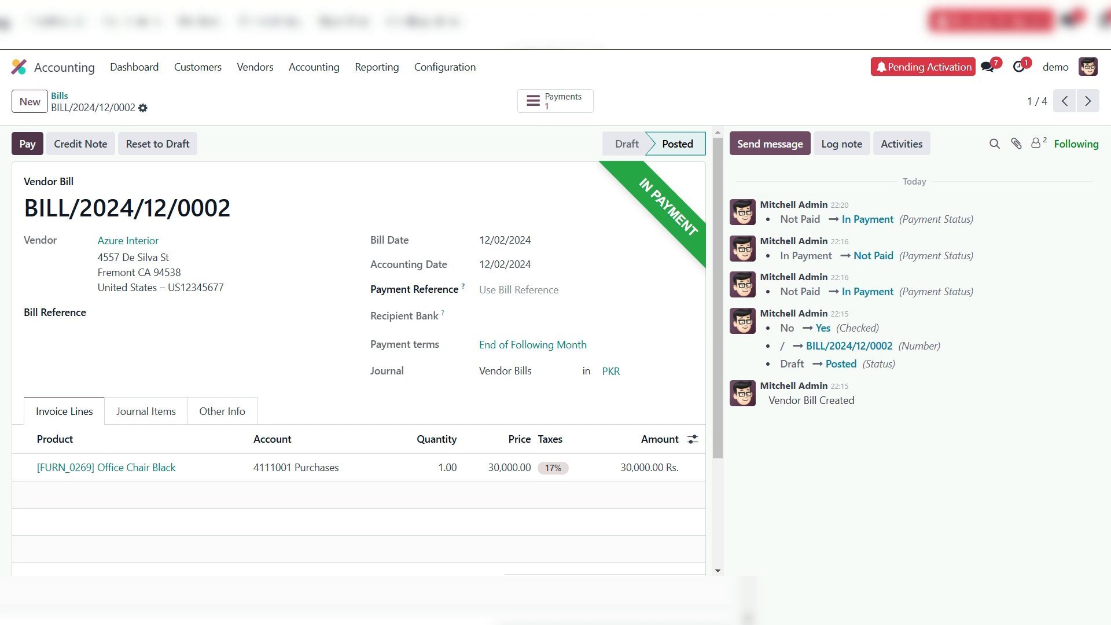
Step: Try to register another payment on bill BILL/2024/12/0002 and dismiss the resulting dialog
click(27, 144)
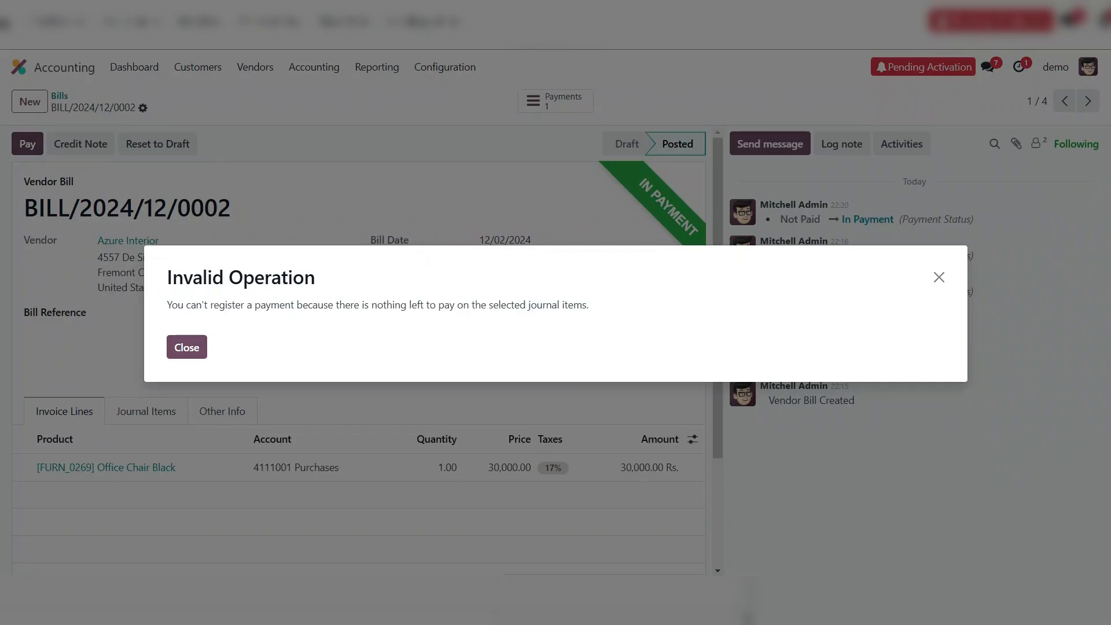
drag(167, 304, 586, 305)
click(186, 347)
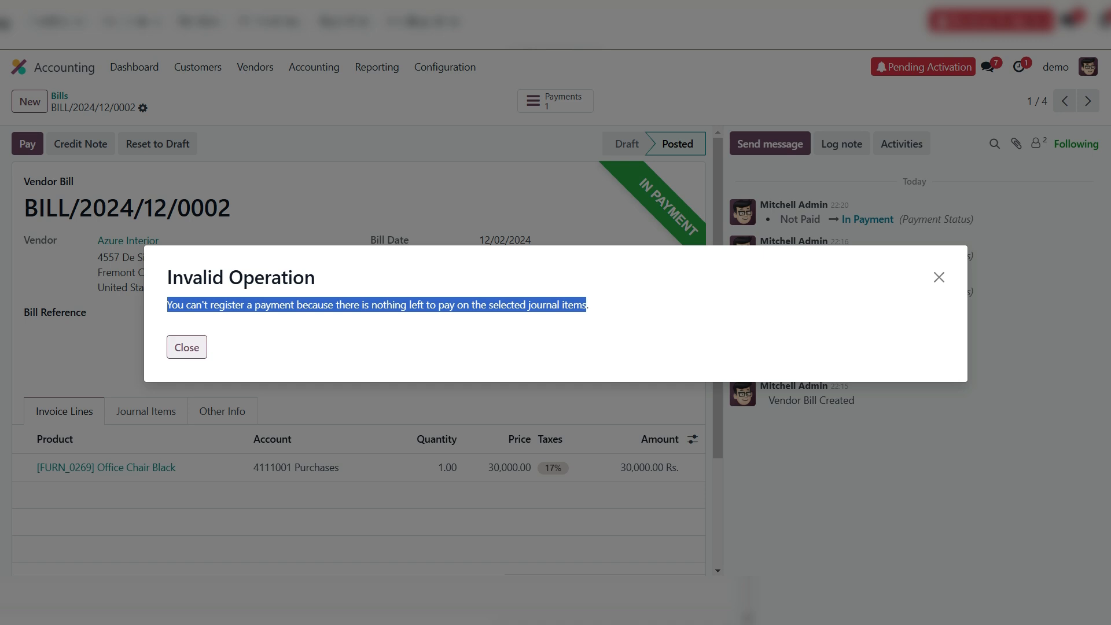
Step: Open the payment from the bill's payment info and view the accounts in its journal entry
scroll(359, 350, down, 3)
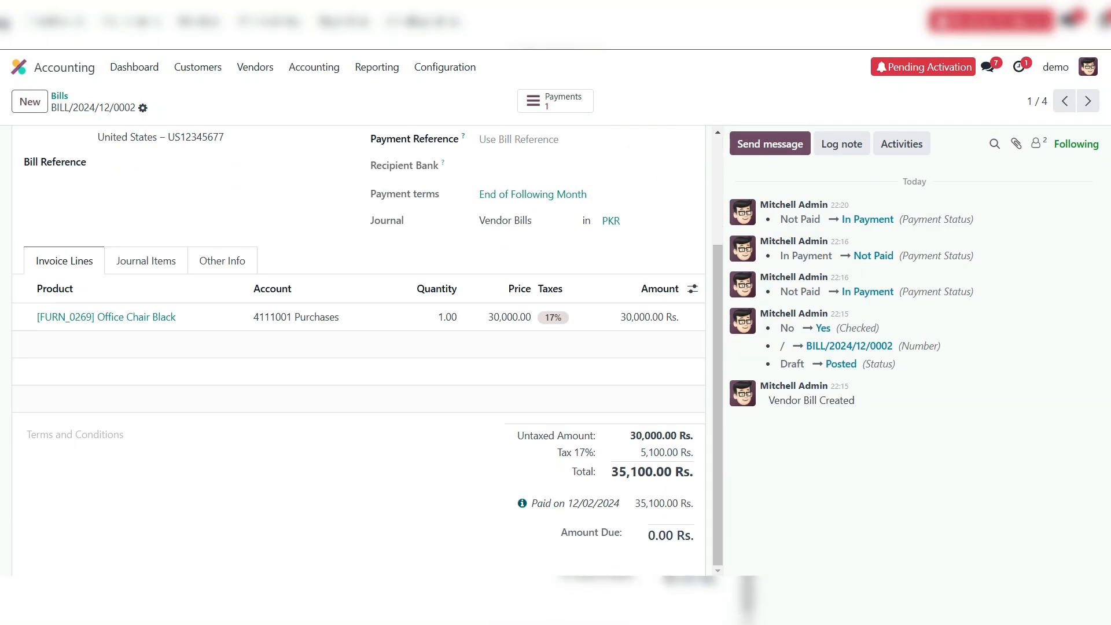
click(522, 503)
click(489, 555)
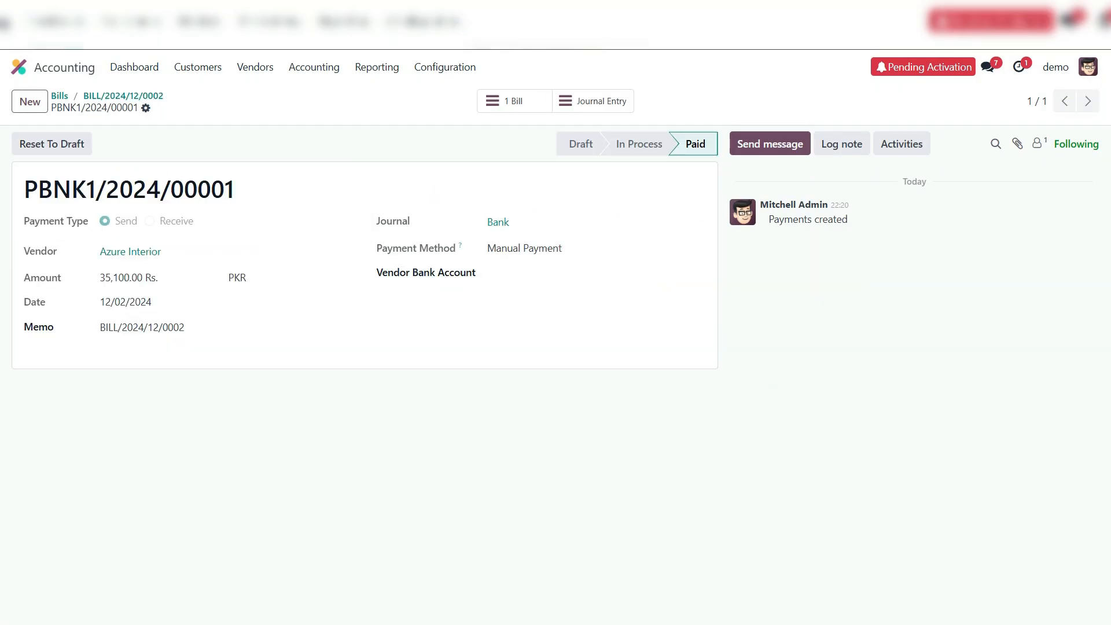
click(593, 101)
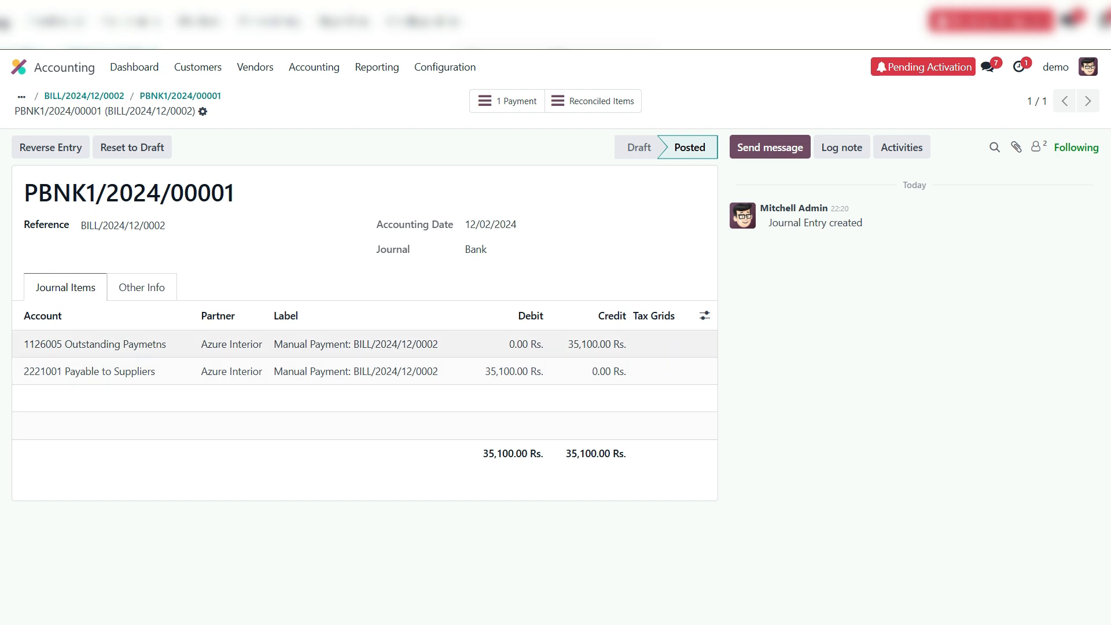
Step: Open the Bank journal's items to reconcile from the accounting dashboard and look through the existing entries available for matching
click(134, 67)
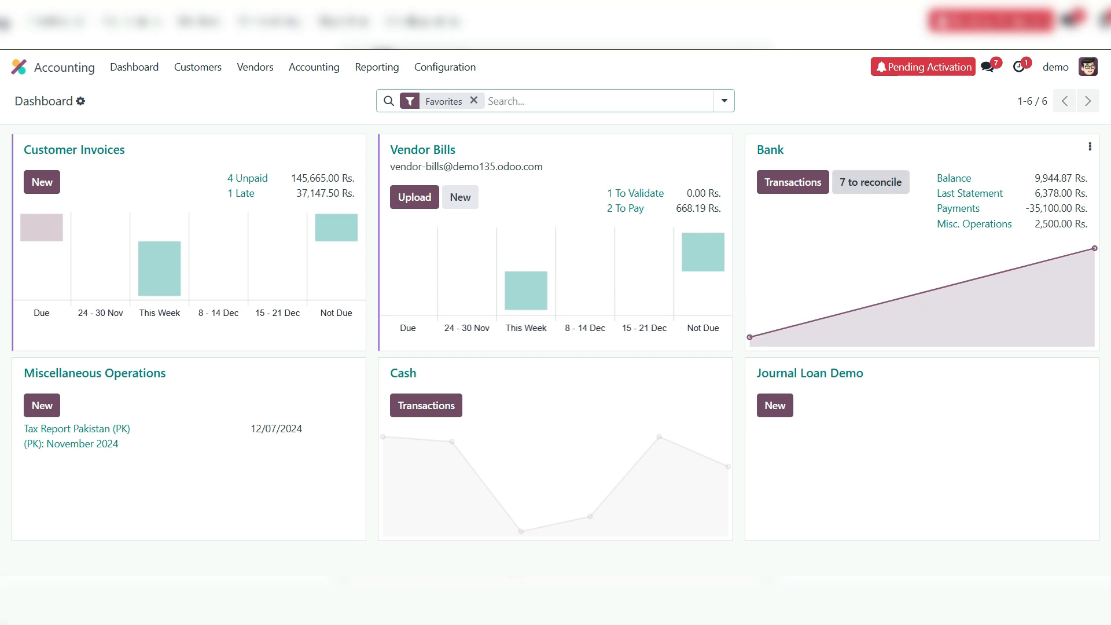
click(871, 182)
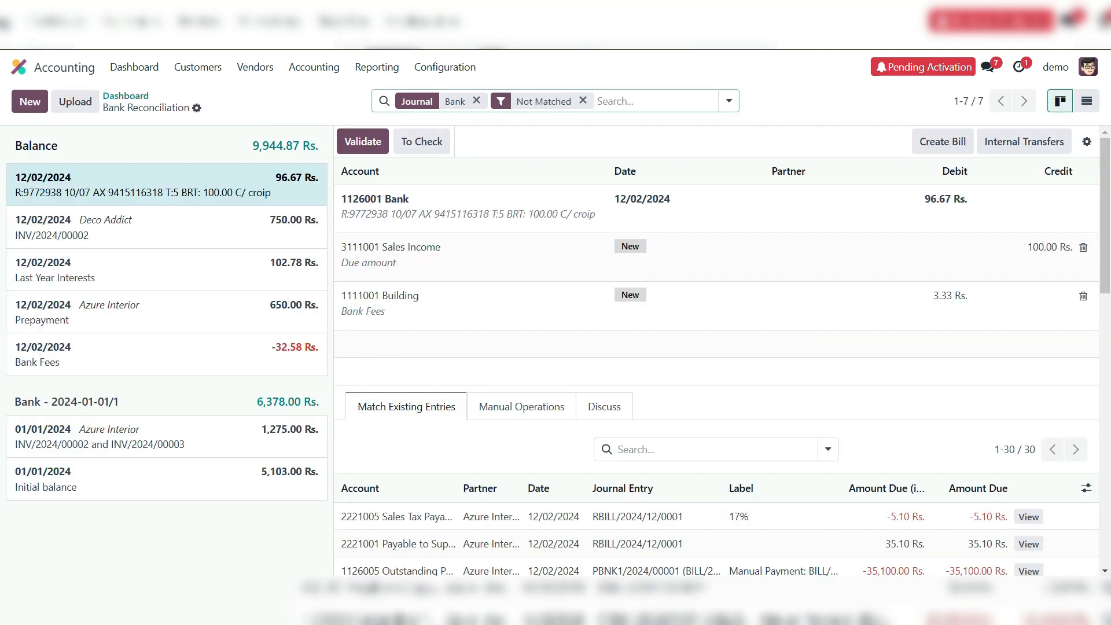
scroll(717, 347, down, 2)
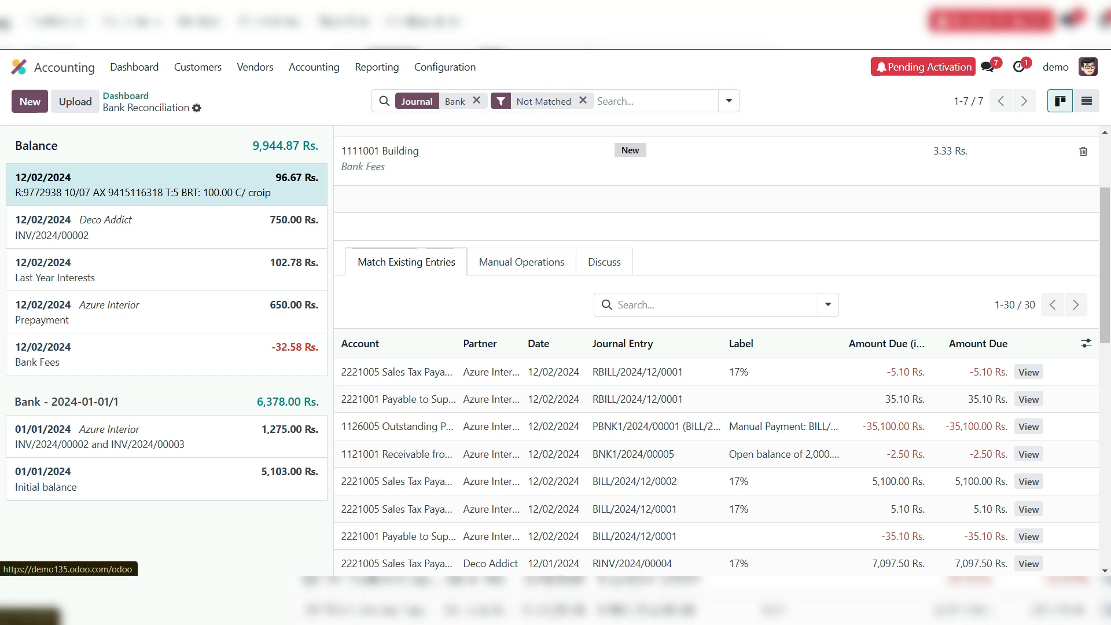
scroll(717, 347, down, 3)
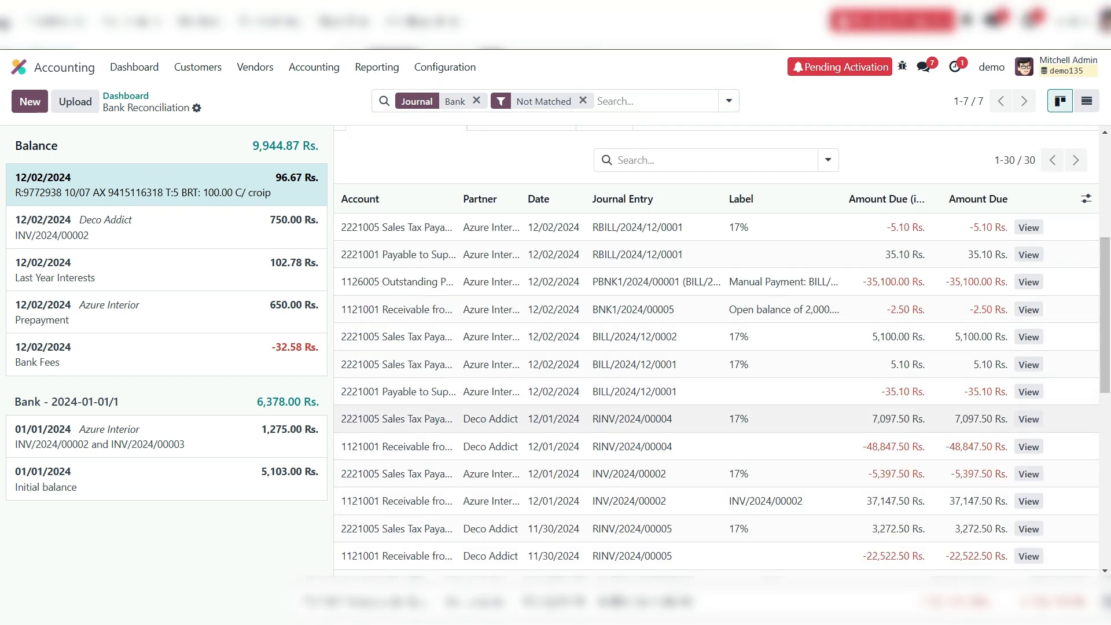